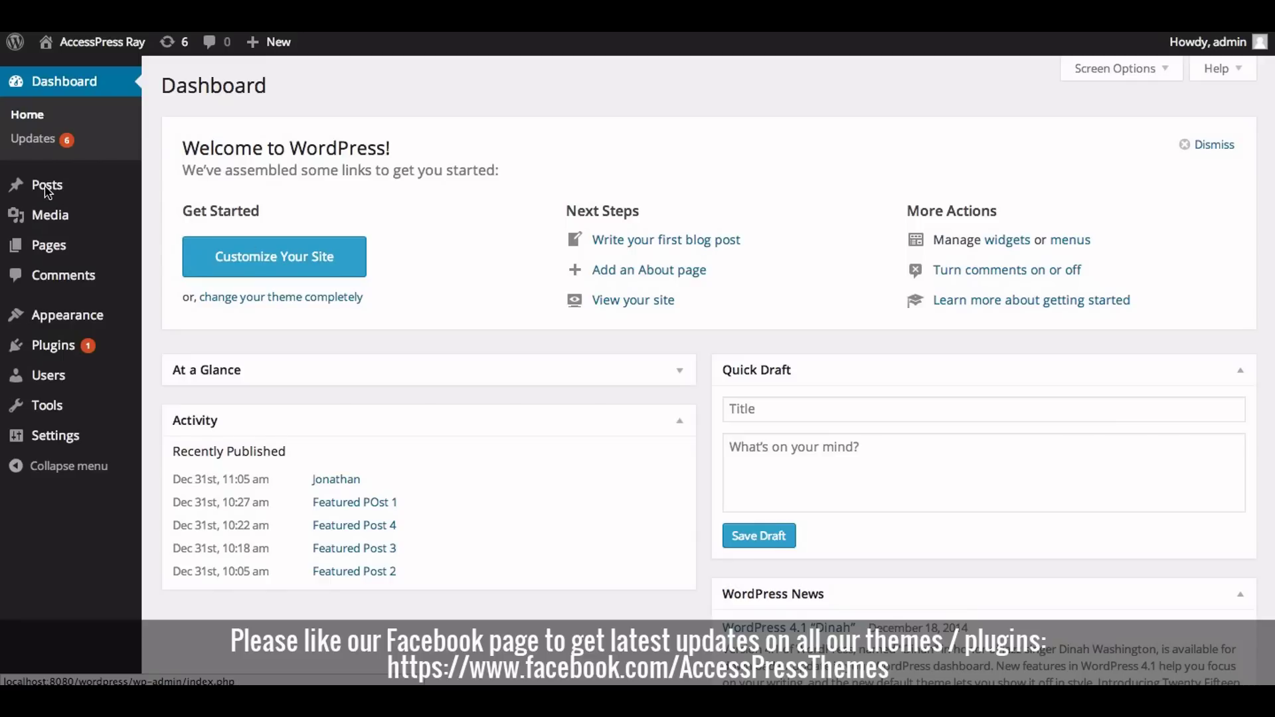
Add a new post category named 'Portfolio' on the Categories page
mouse_move(61, 189)
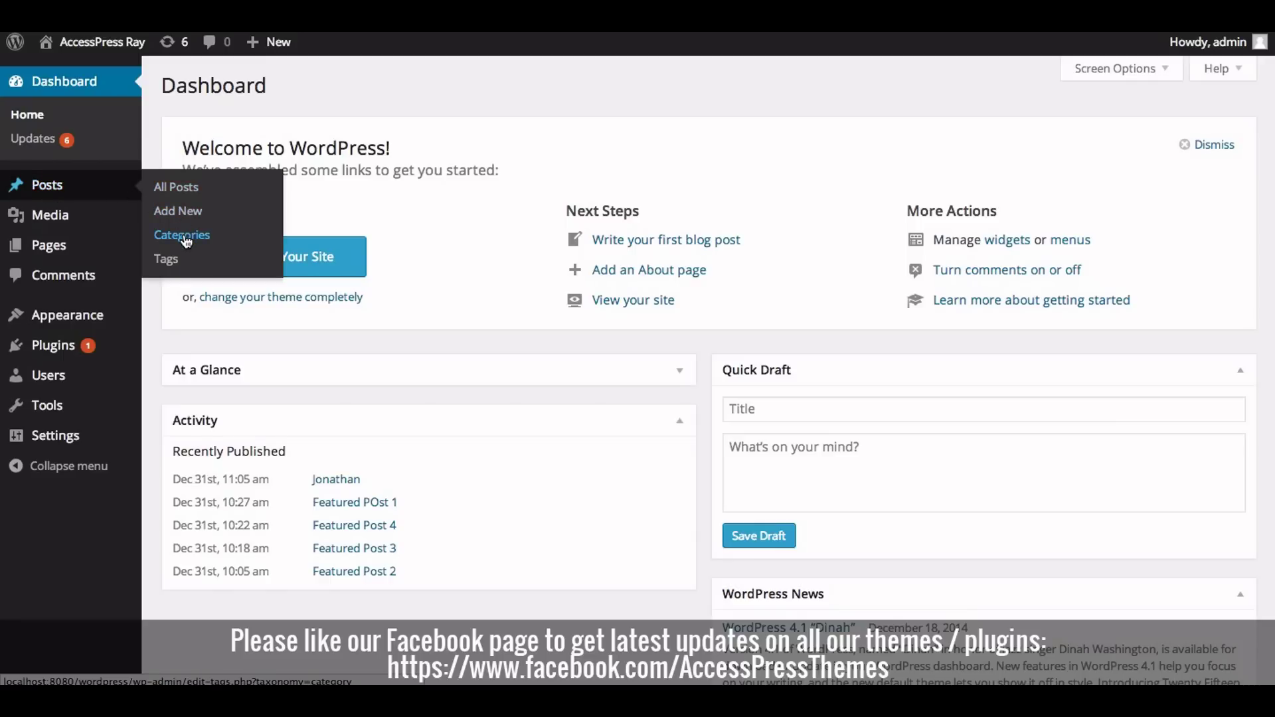
left_click(183, 236)
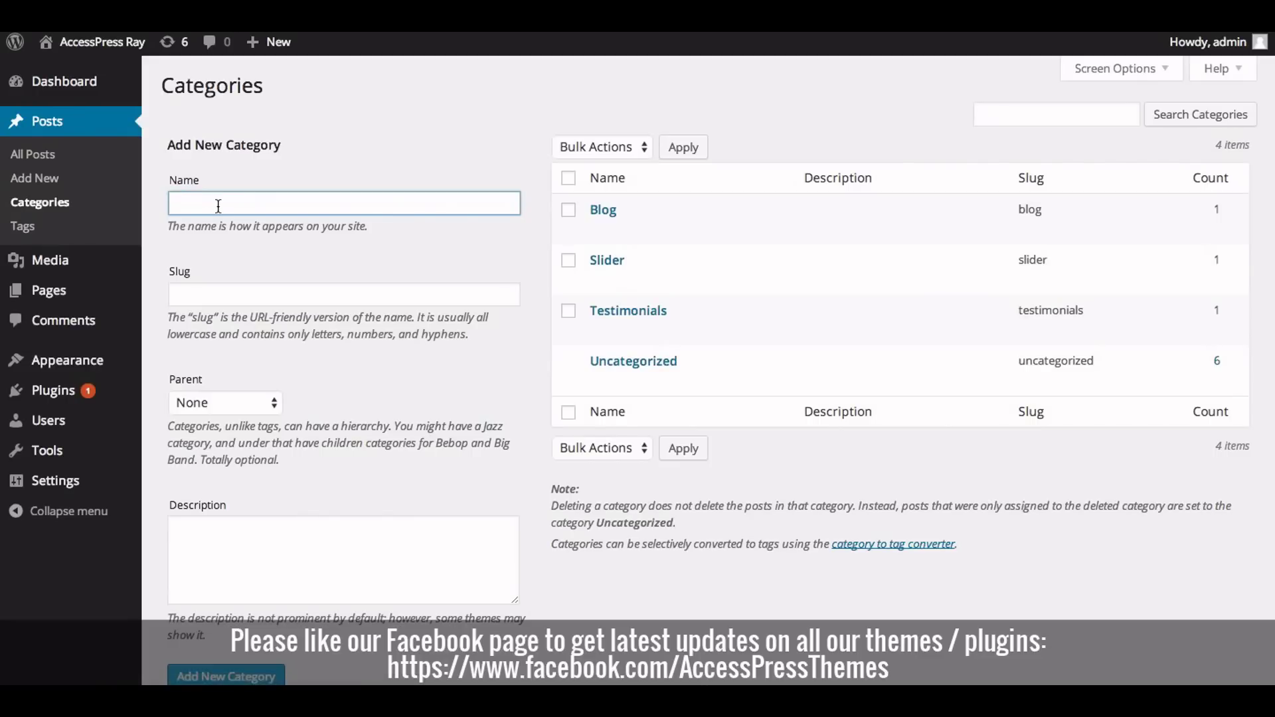
type("Portfolio")
scroll(191, 556, "down", 2)
left_click(206, 600)
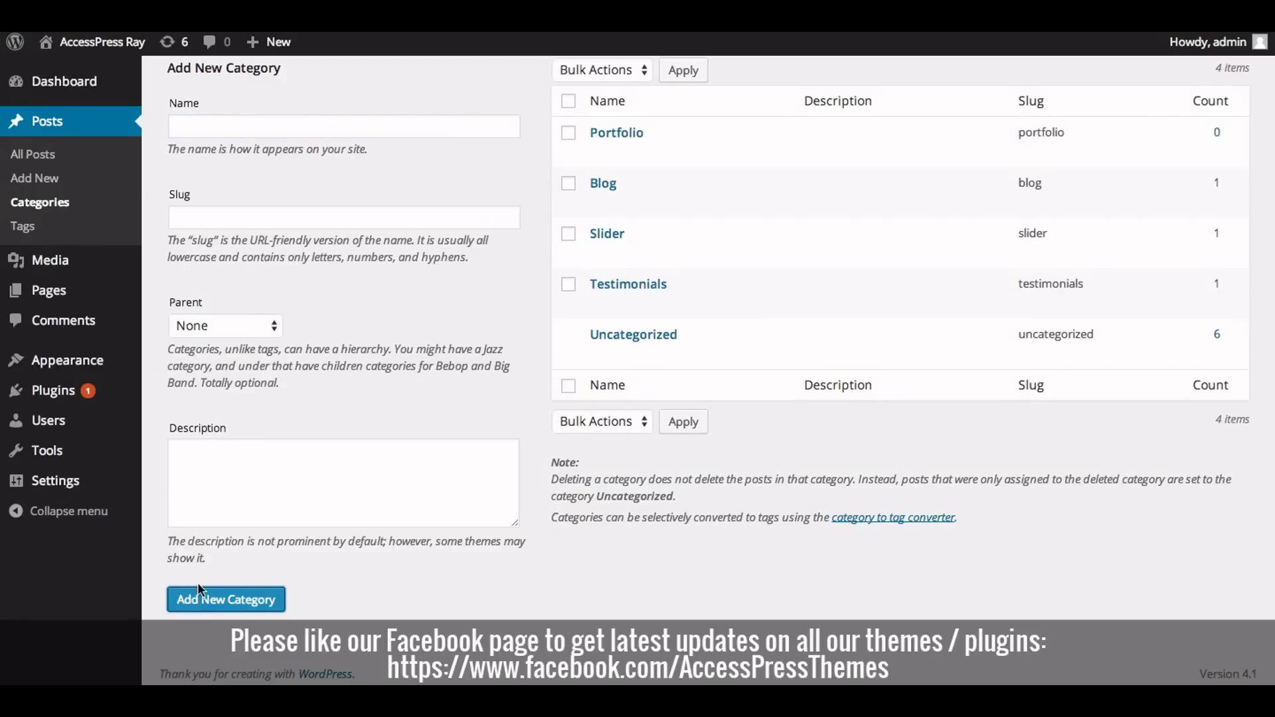
In AccessPress Ray Theme Options, set the Portfolio/Products category to Portfolio and save
mouse_move(87, 365)
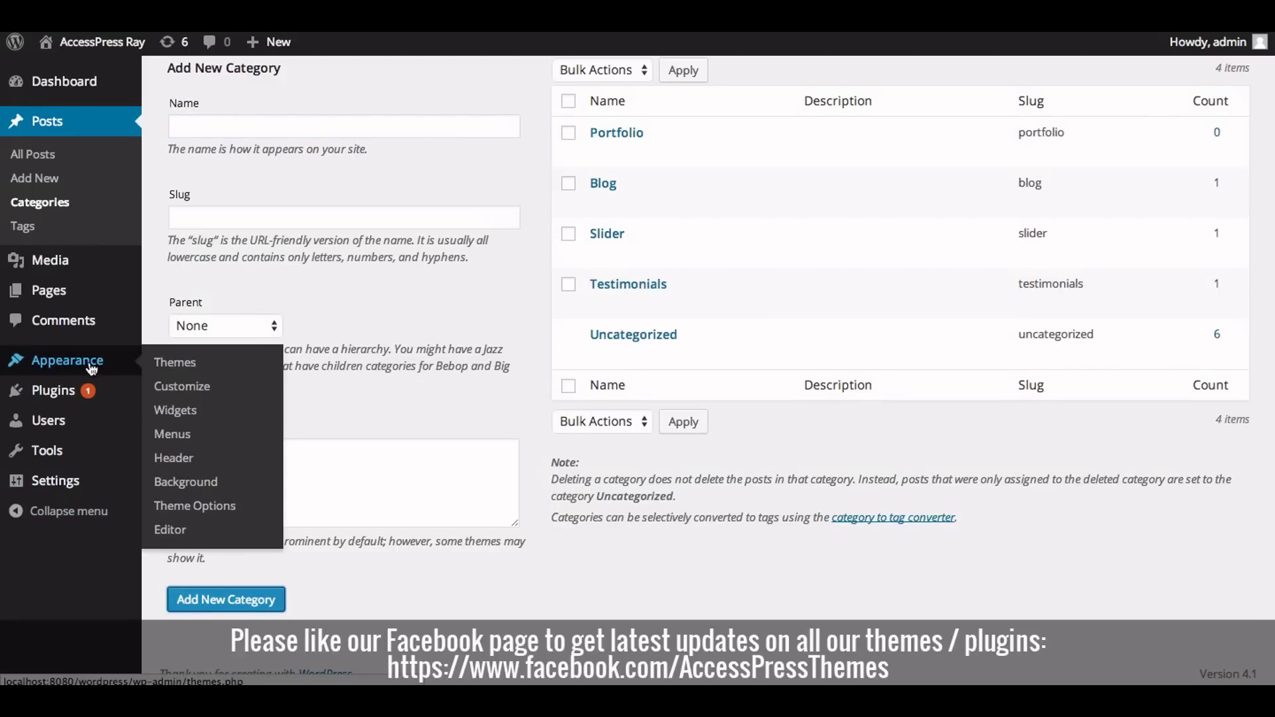
left_click(186, 509)
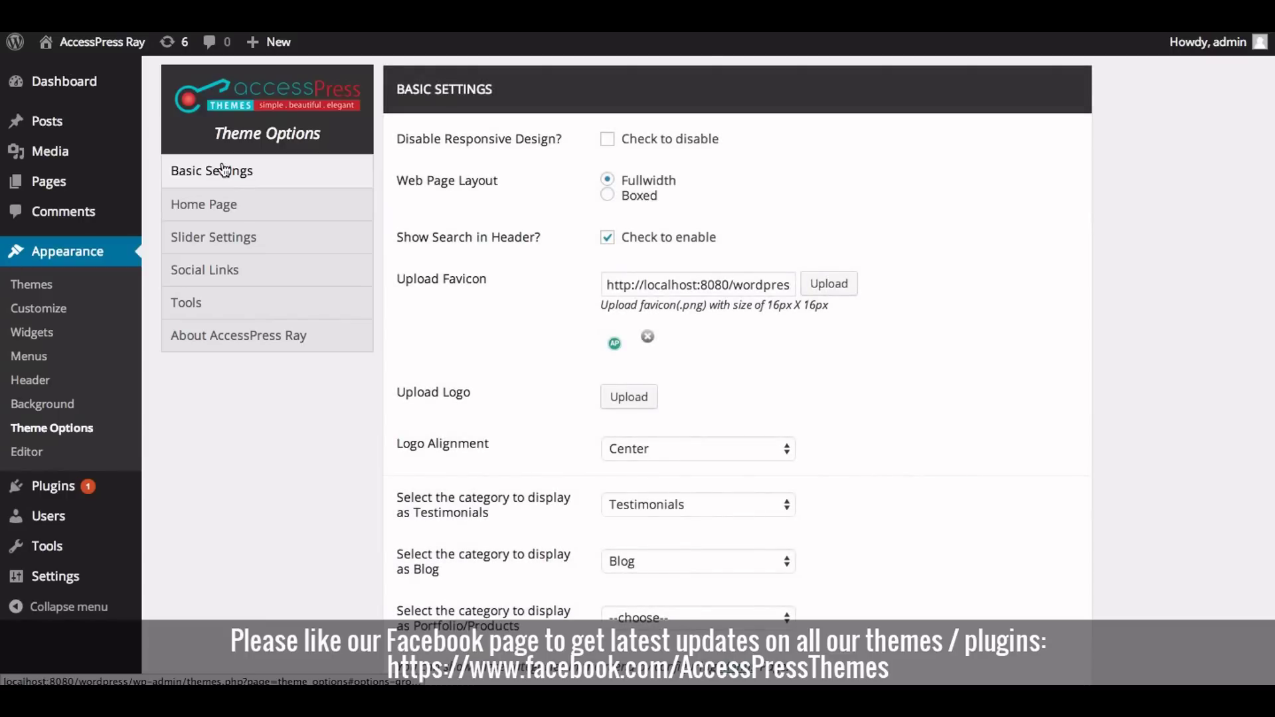
scroll(435, 290, "down", 1)
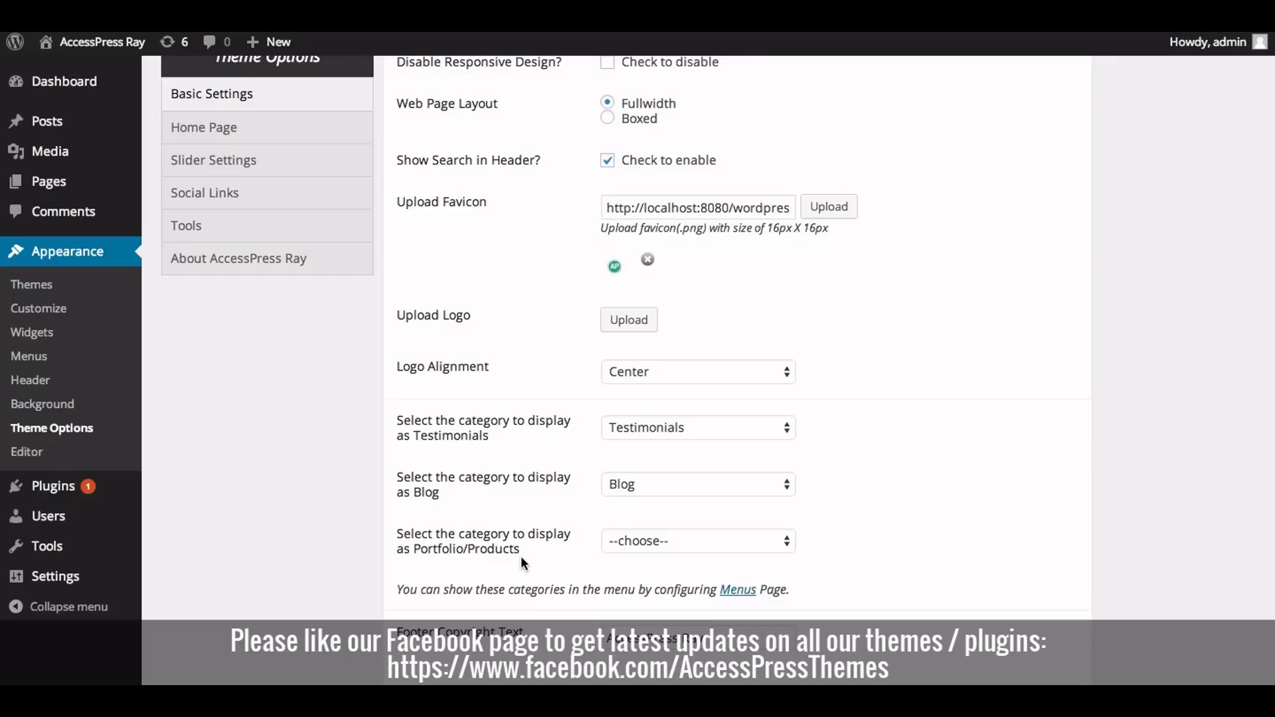
left_click(648, 541)
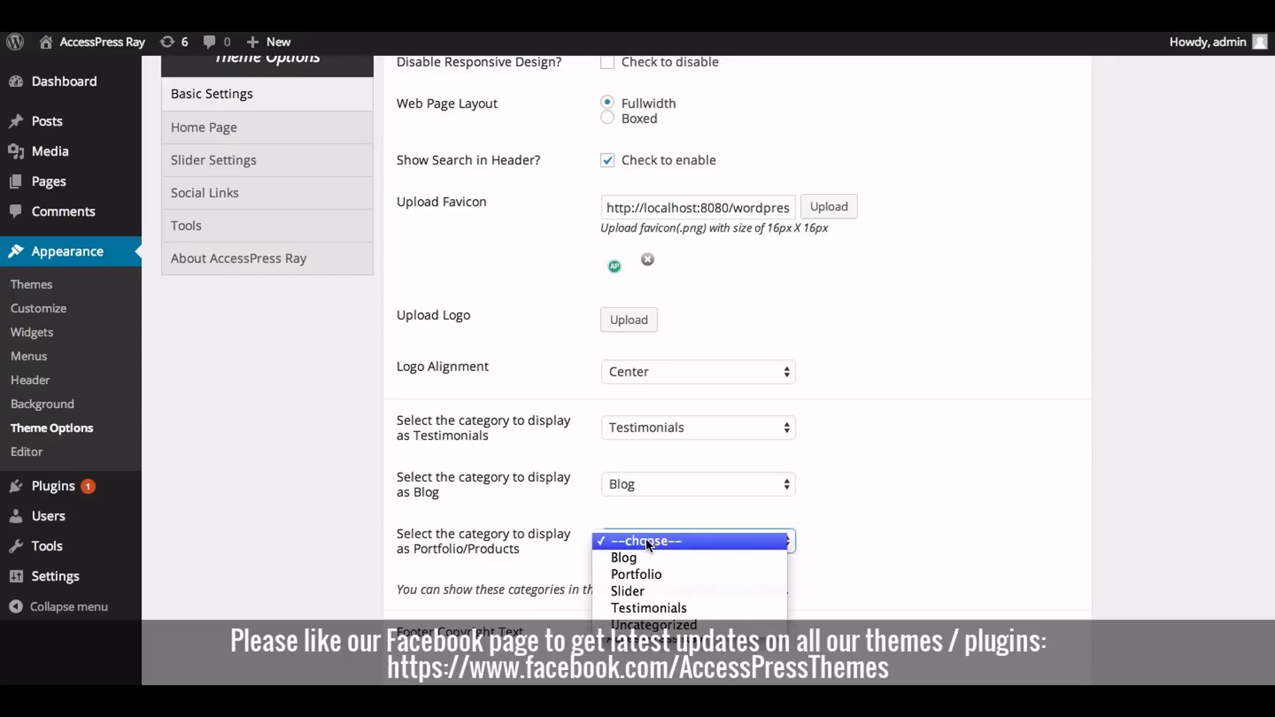
left_click(632, 572)
scroll(632, 572, "down", 2)
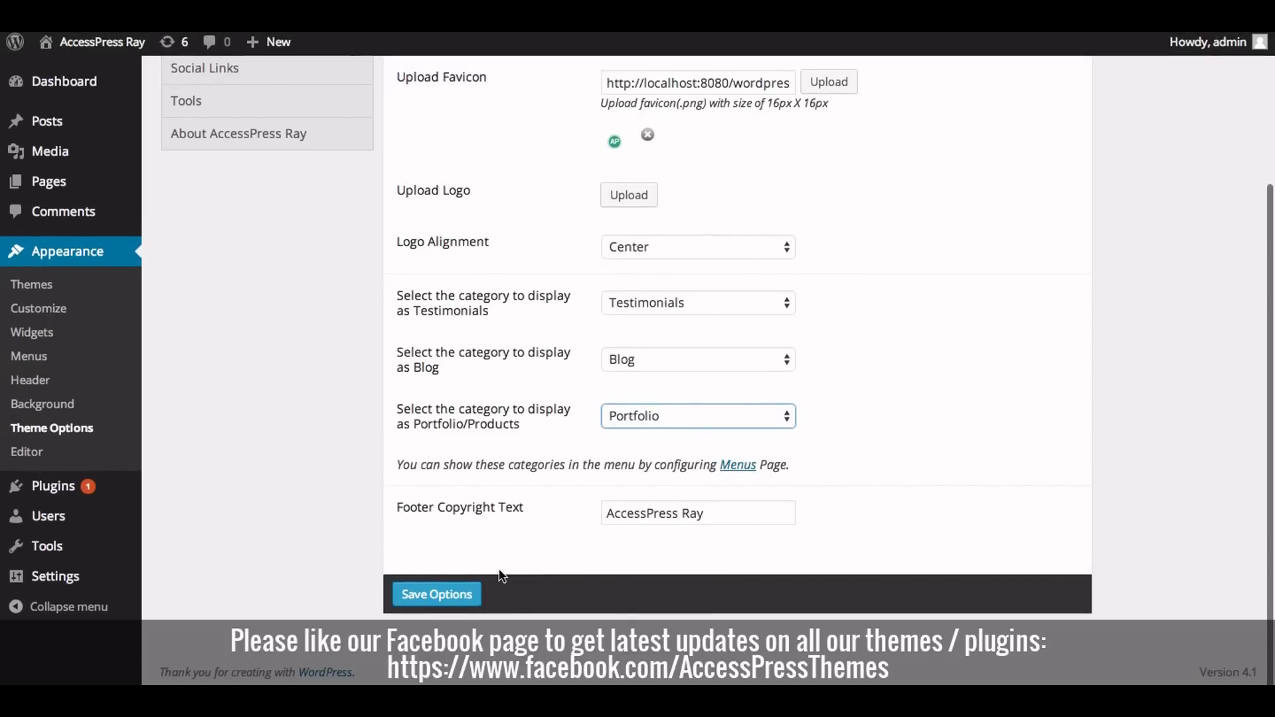
left_click(431, 595)
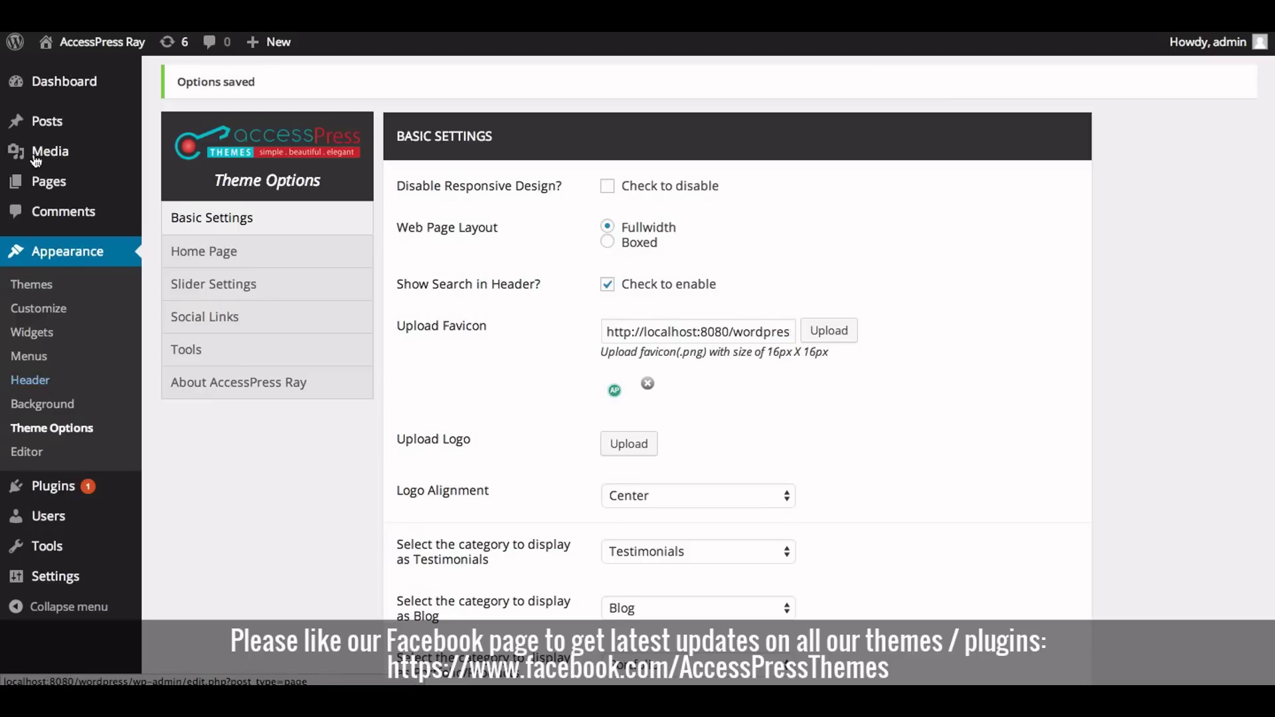
Start a new post titled 'Responsive Design'
mouse_move(83, 125)
left_click(166, 147)
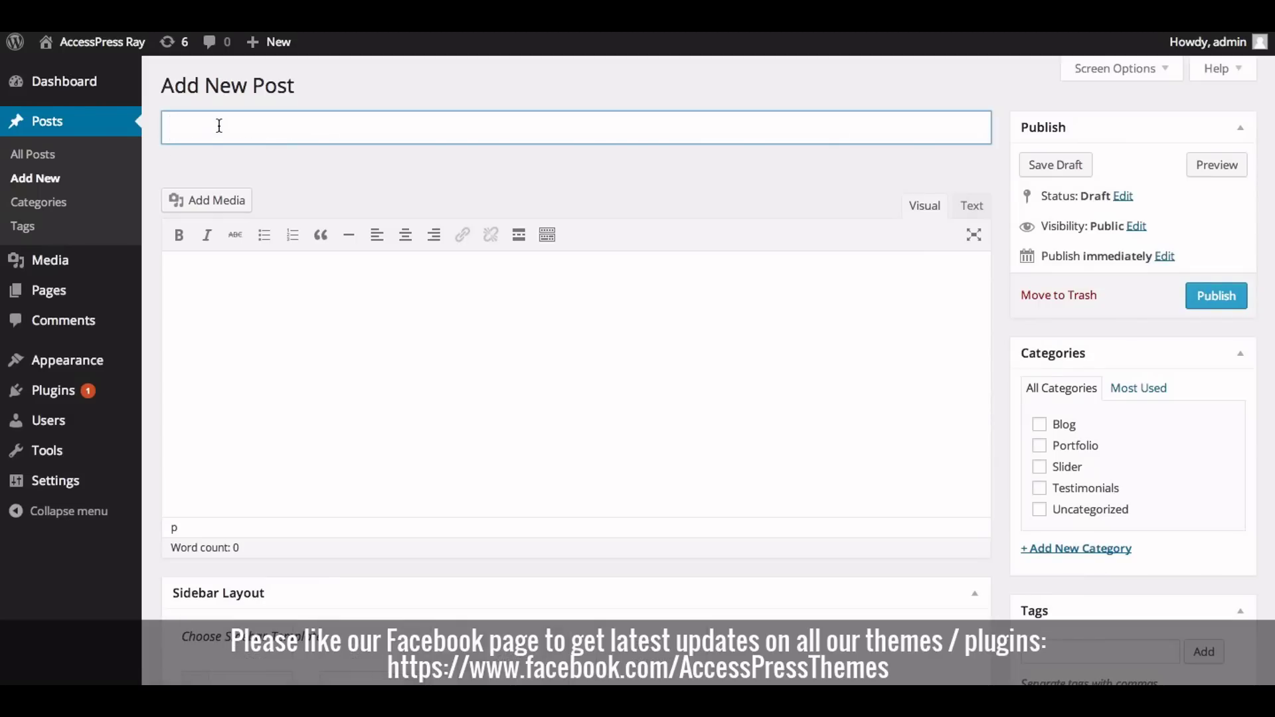
type("Responsice")
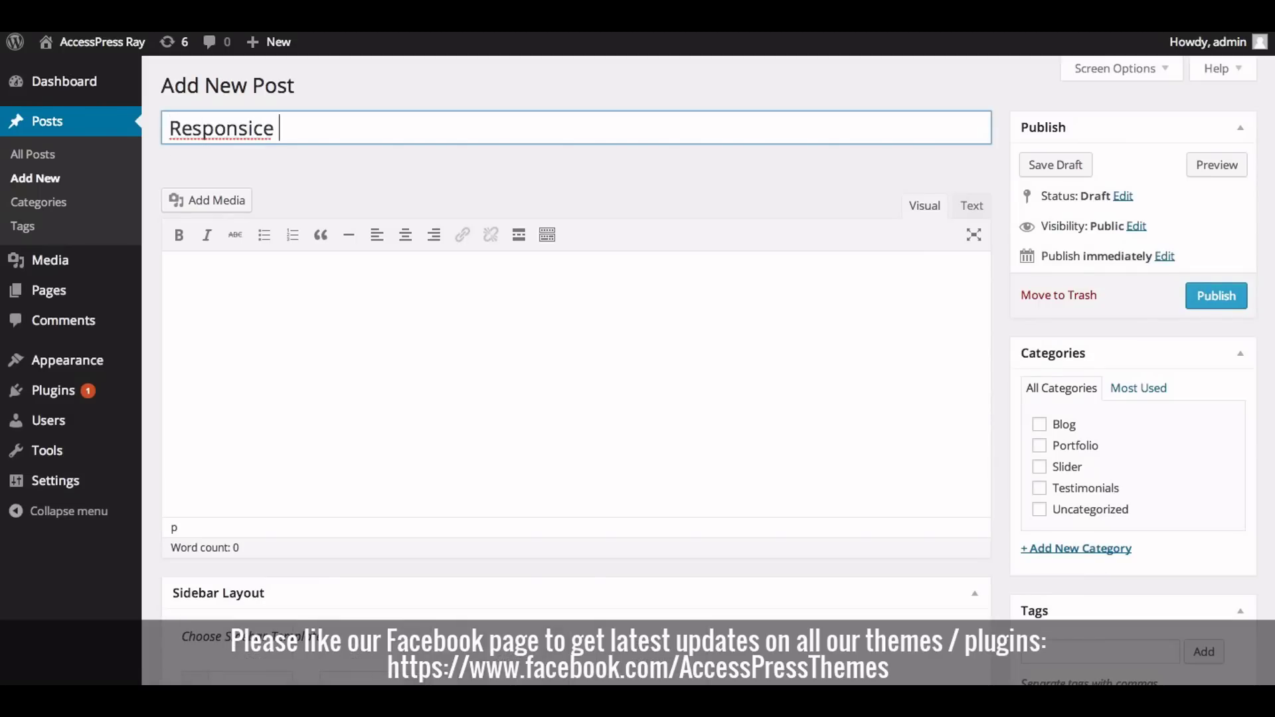
key("BackSpace")
key("BackSpace")
type("ve Design")
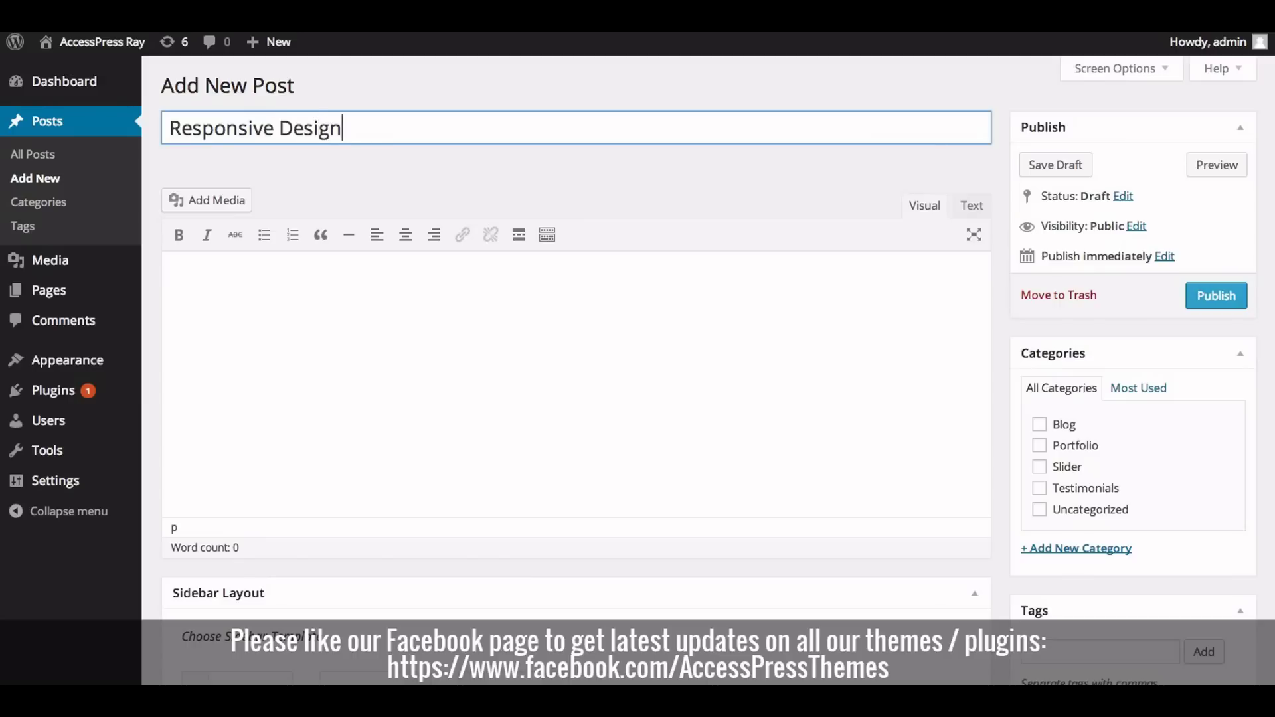
Write the body 'AccessPress Ray is fully responsive design.', correcting the misspellings
left_click(202, 287)
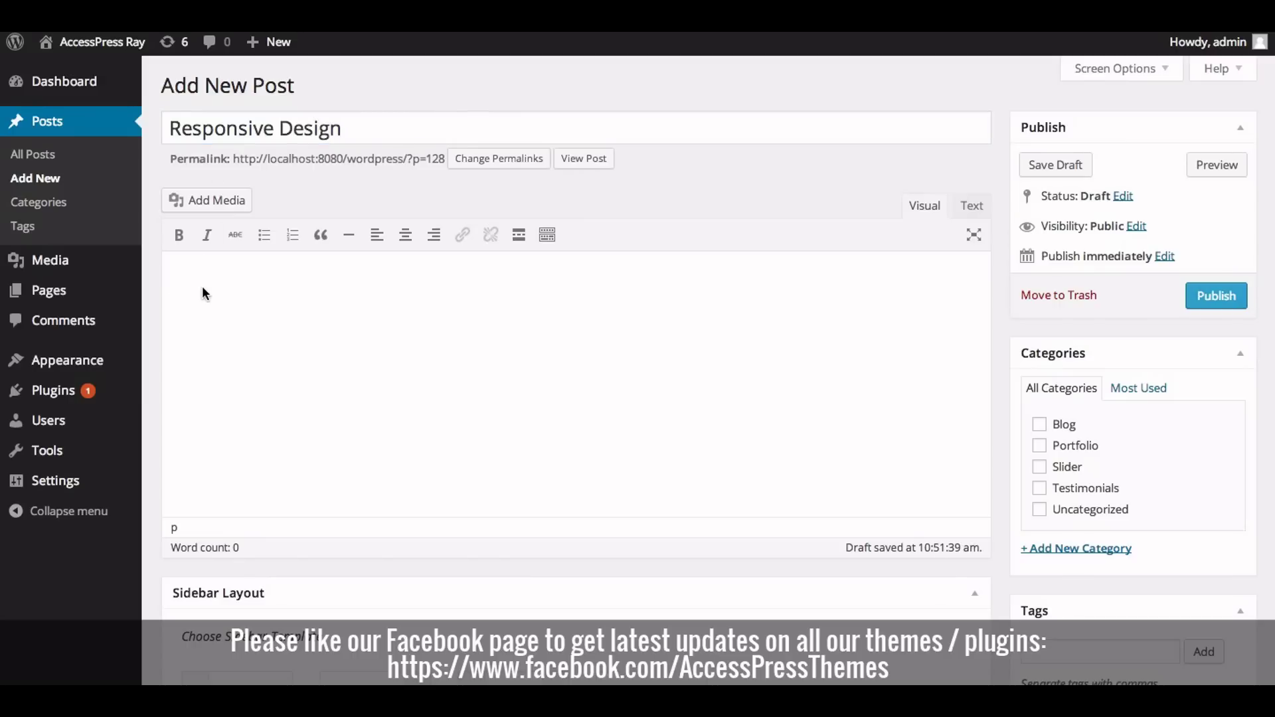
type("AccessPress Ray is ")
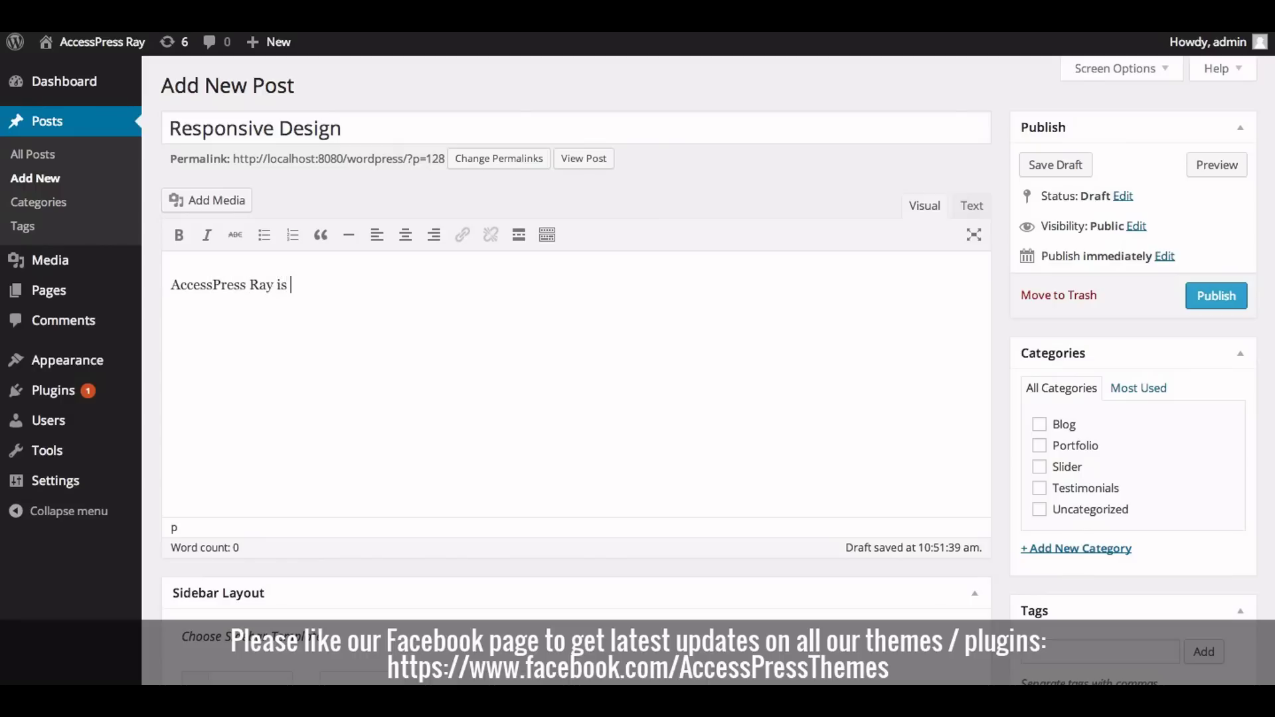
type("fully responsice desing")
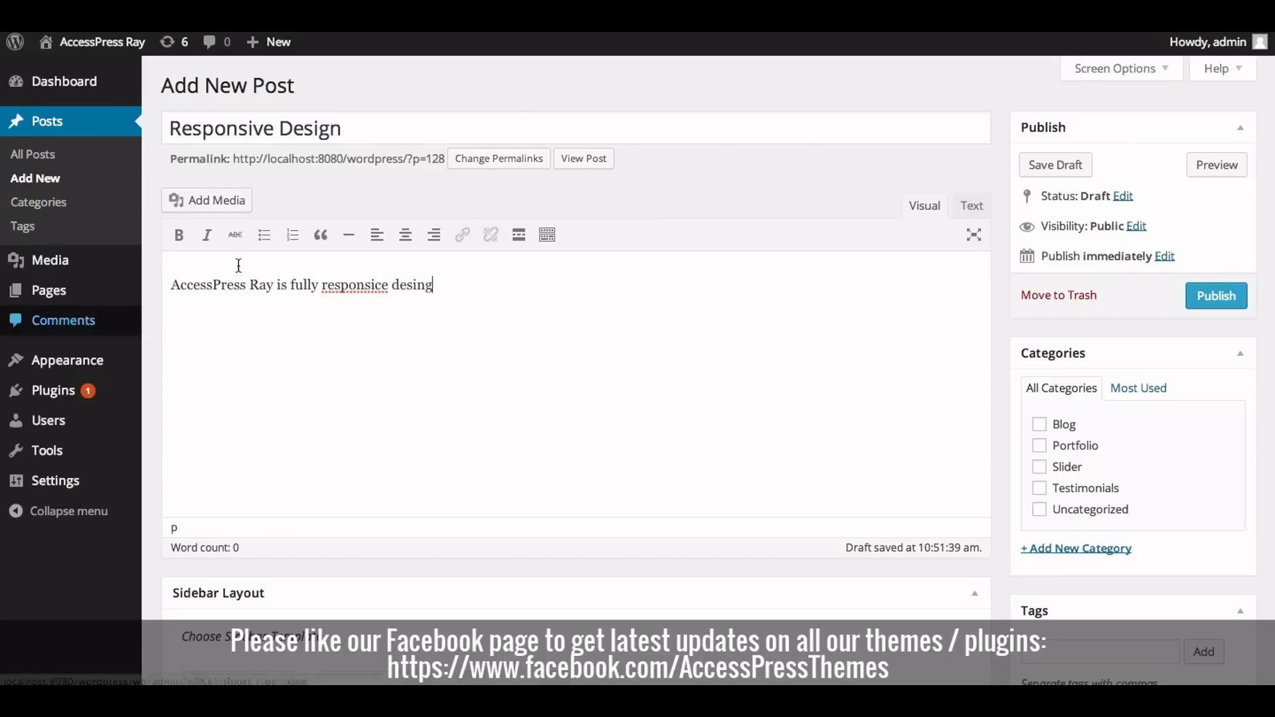
right_click(339, 290)
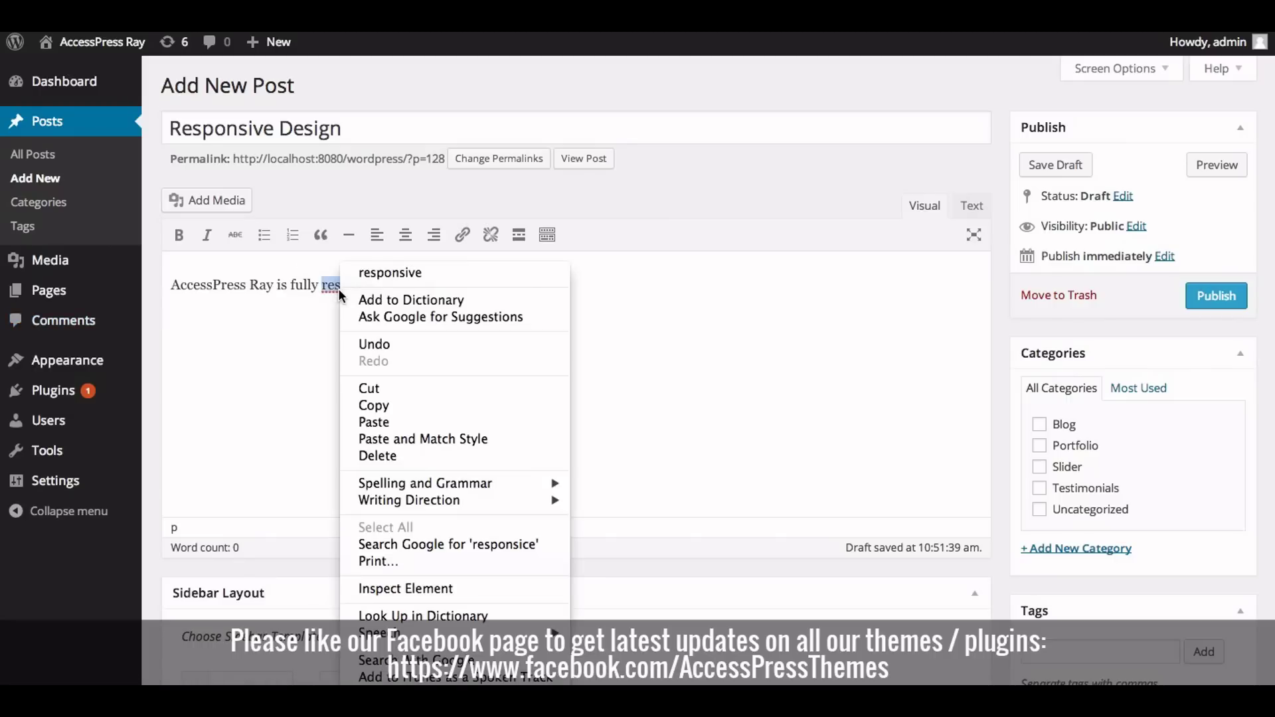
left_click(392, 273)
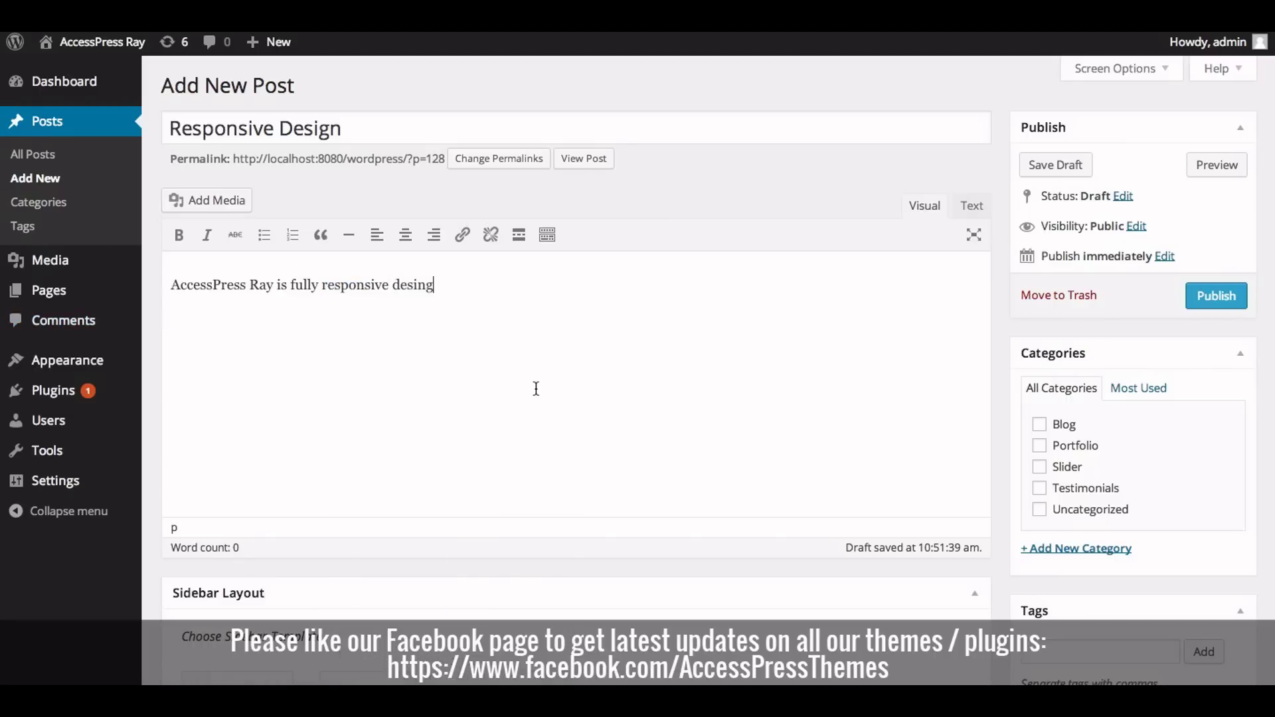
key("BackSpace")
key("BackSpace")
key("BackSpace")
type("ign.")
scroll(461, 321, "down", 4)
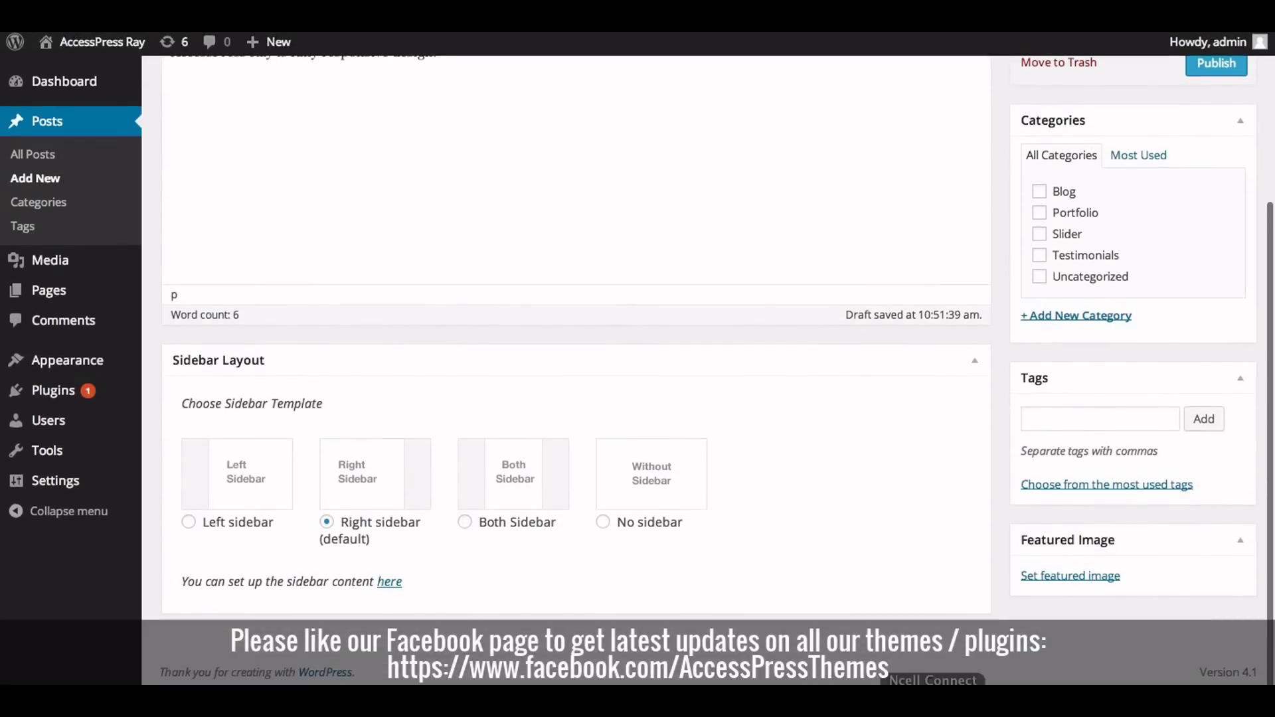
Set the graffiti tram photo from the Media Library as the post's featured image
left_click(1069, 577)
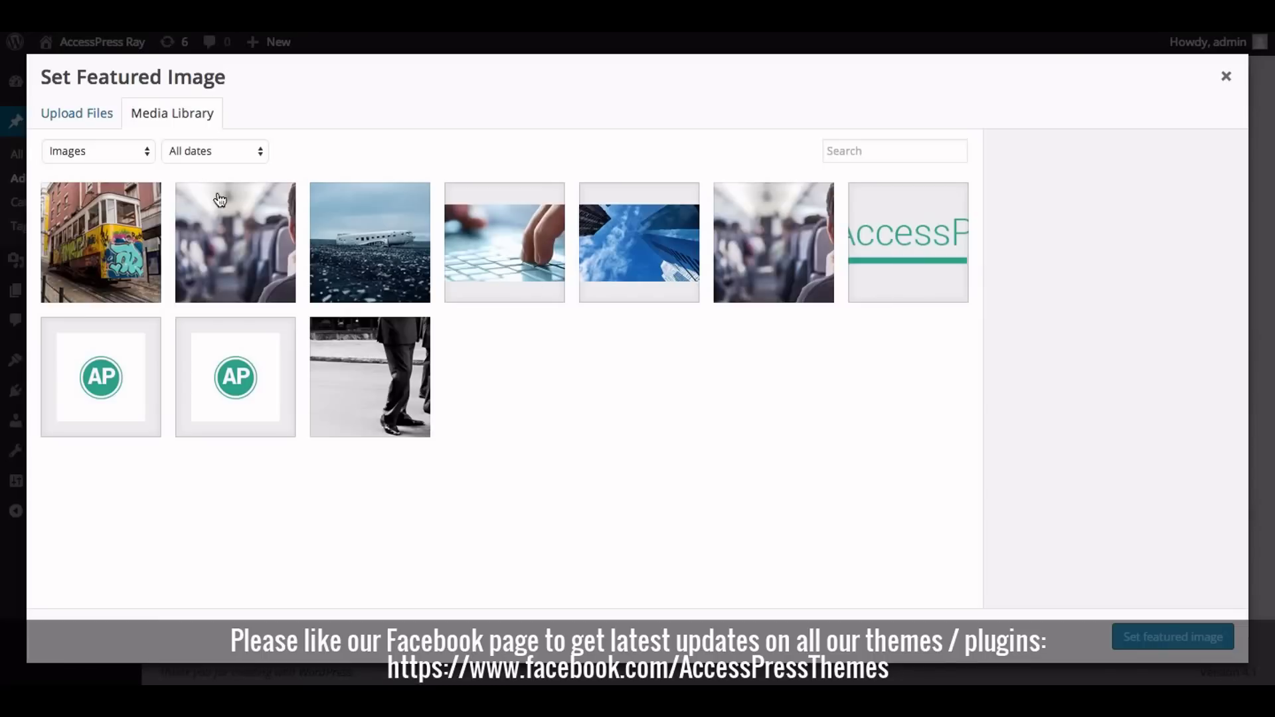
left_click(73, 113)
left_click(589, 359)
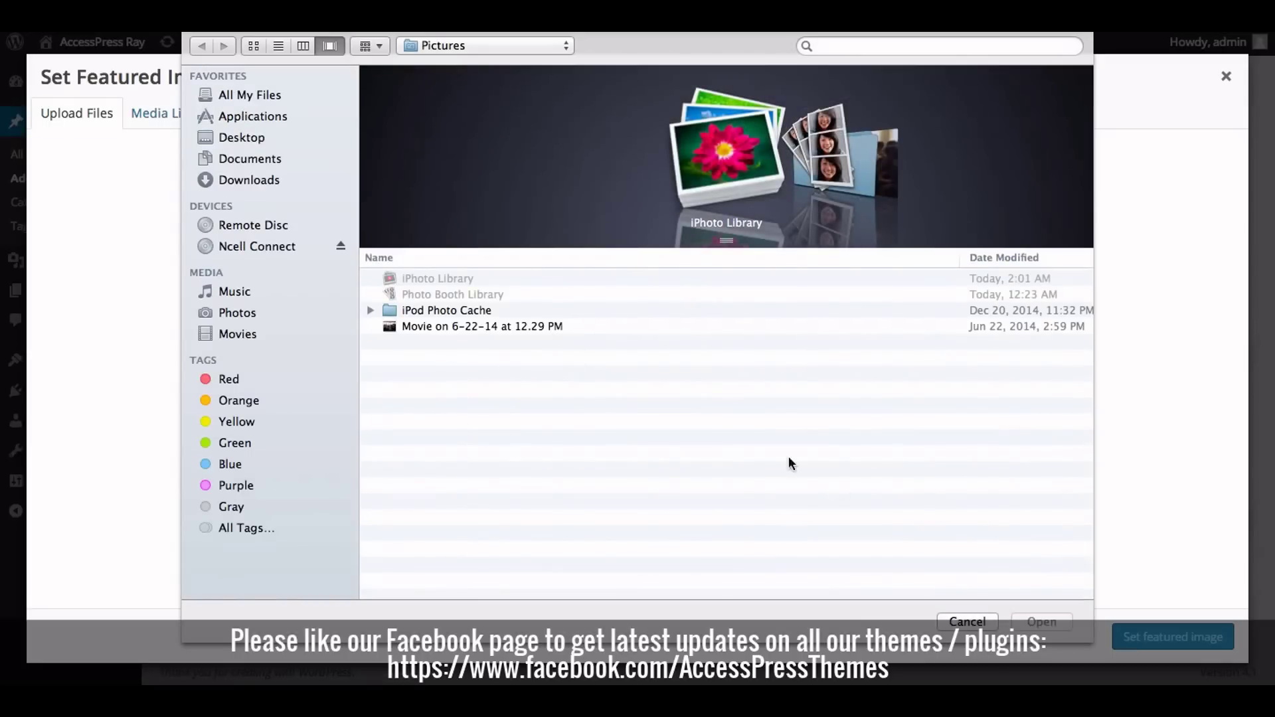
left_click(984, 625)
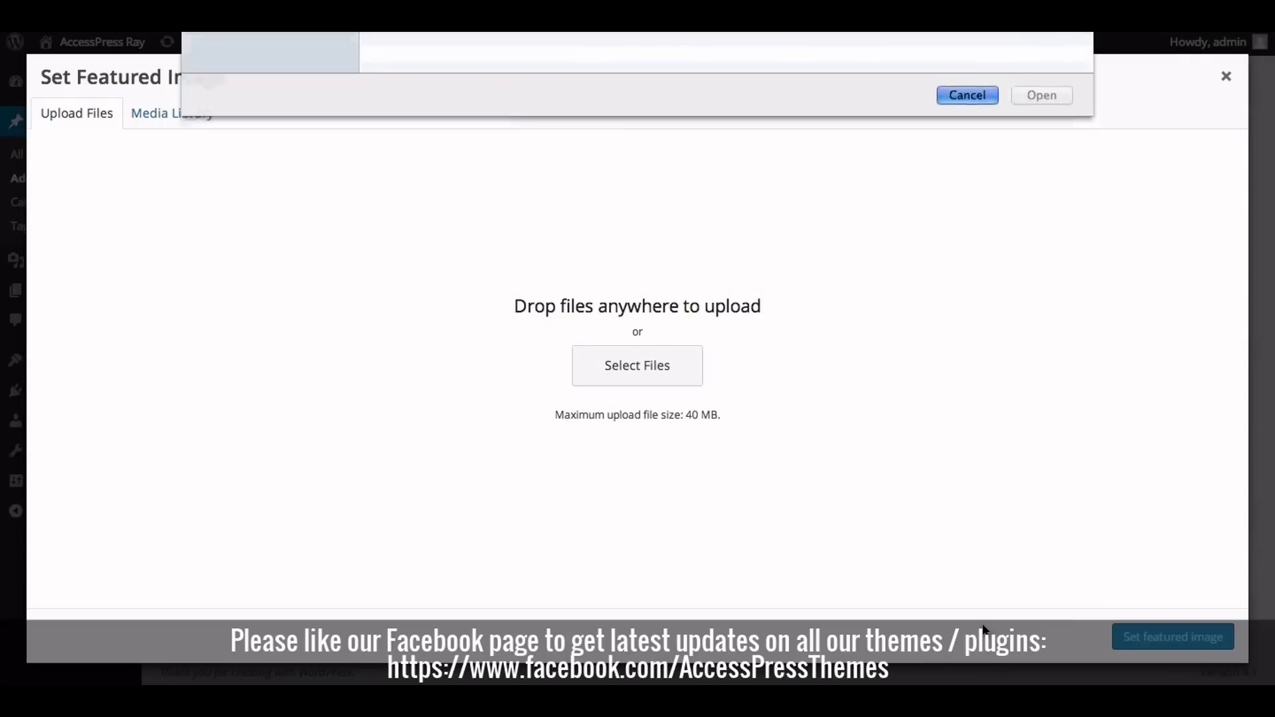
left_click(134, 111)
left_click(123, 241)
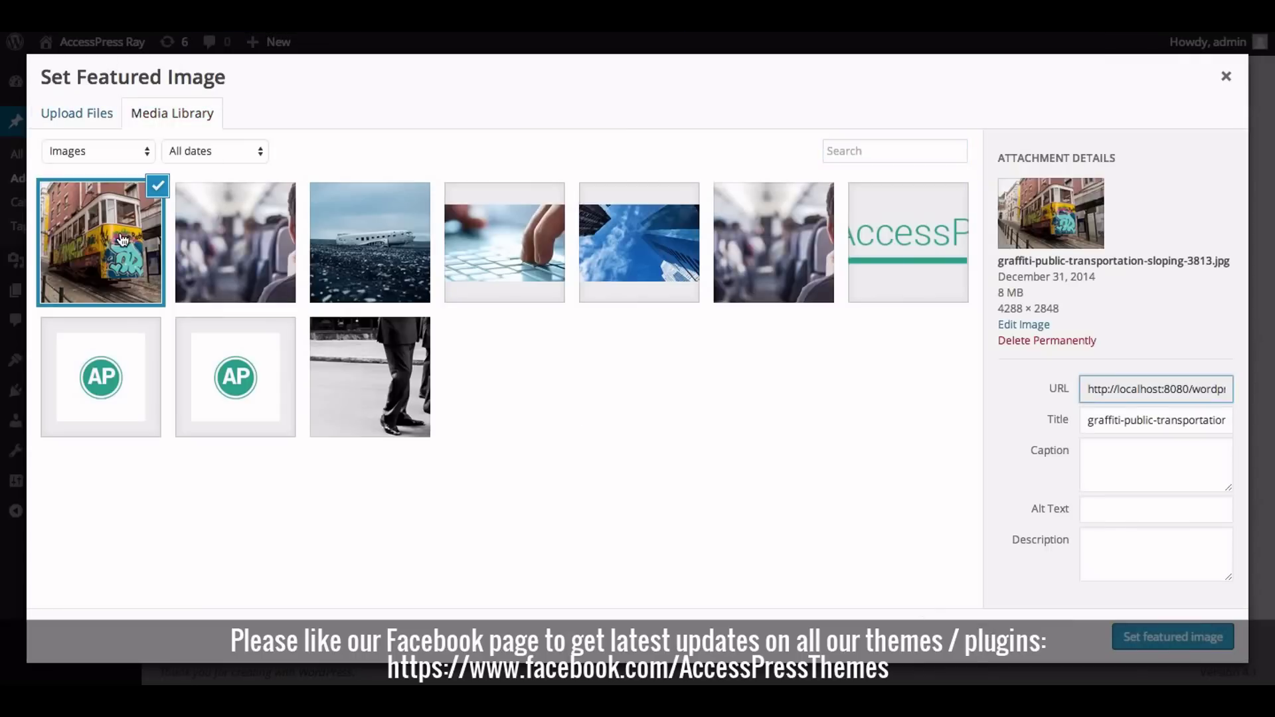
left_click(1160, 638)
scroll(825, 454, "down", 1)
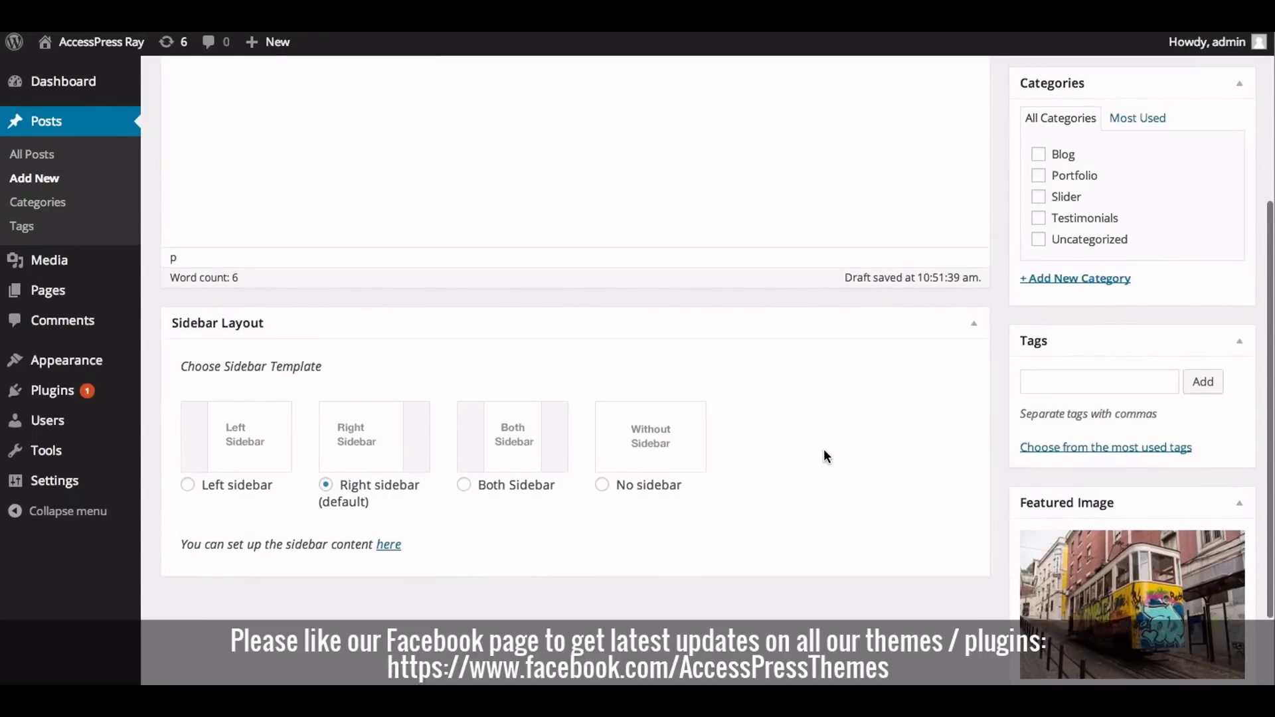
Tick the Portfolio category for the Responsive Design post and publish it
scroll(824, 449, "up", 1)
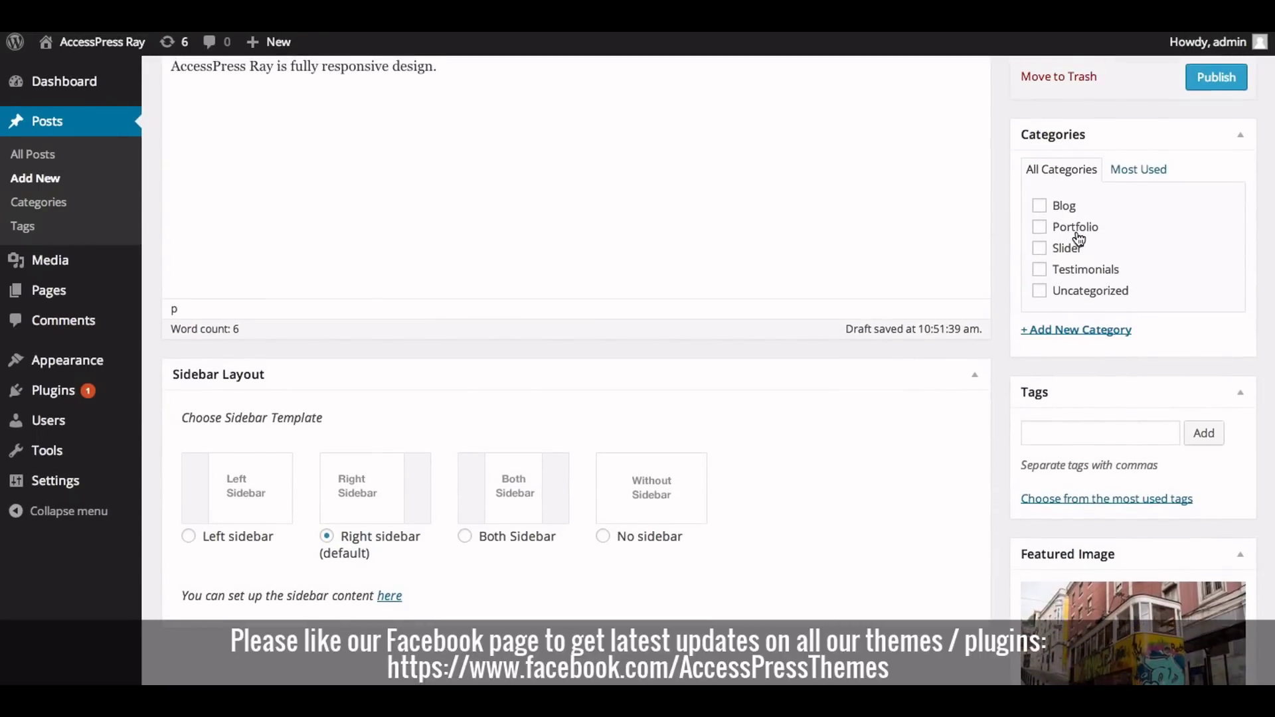
left_click(1042, 230)
scroll(923, 236, "up", 3)
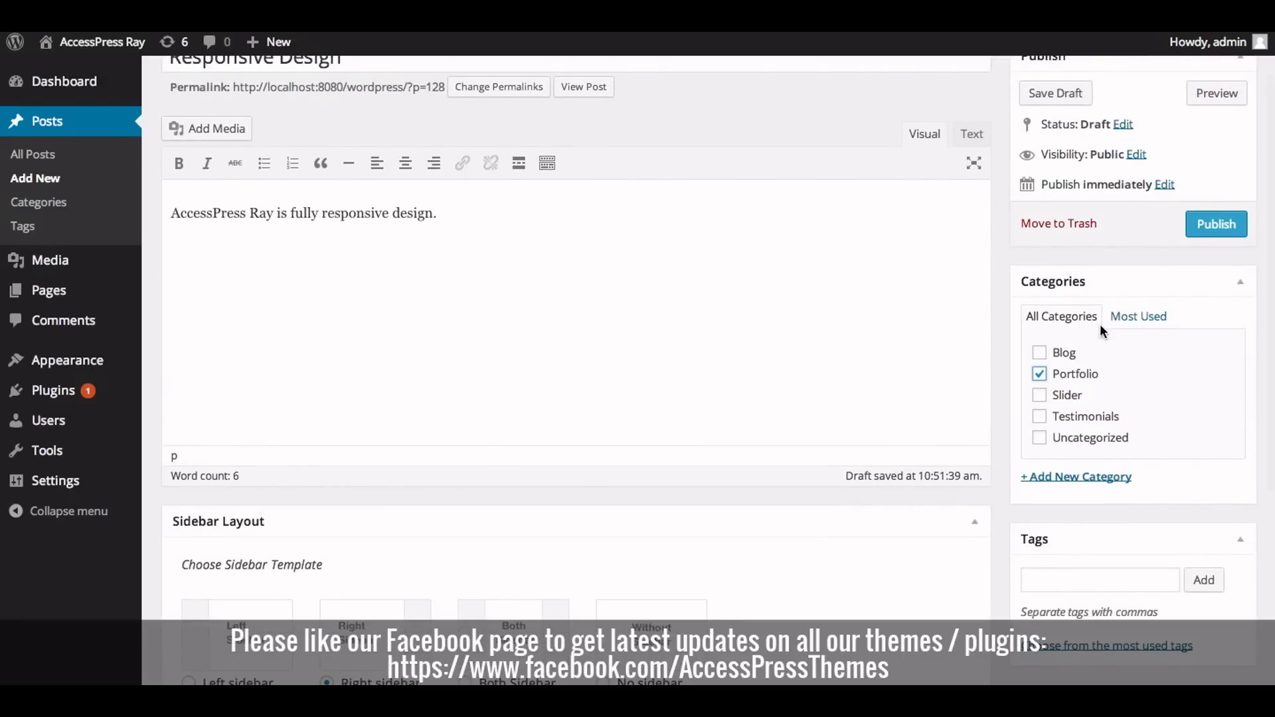
left_click(1212, 226)
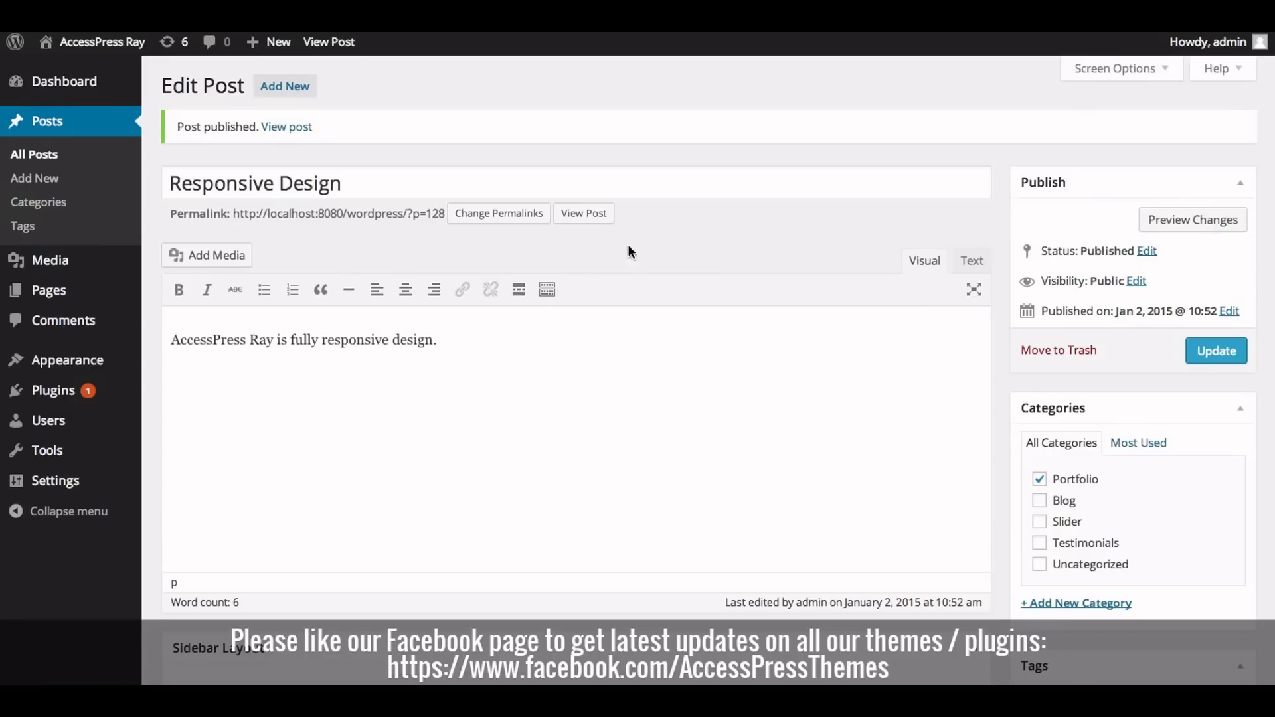
Create a menu named 'AccessPress Ray' assigned to the Primary Menu location
mouse_move(141, 366)
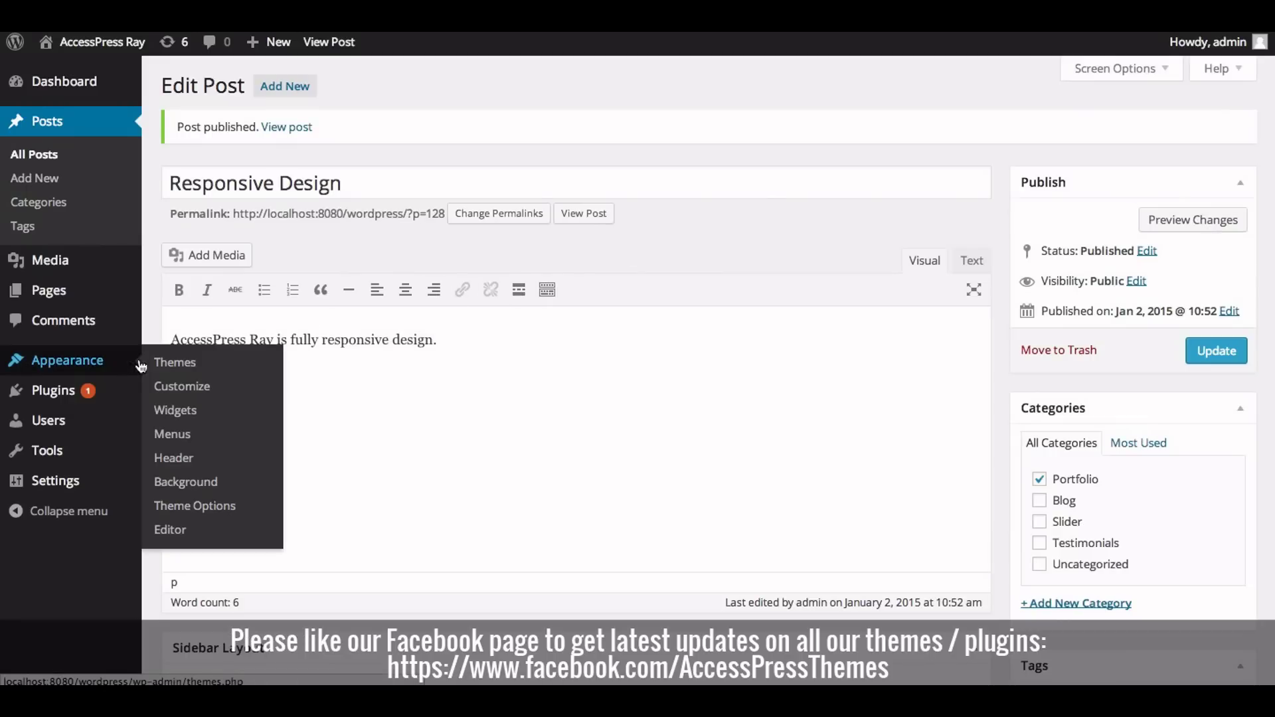
left_click(195, 434)
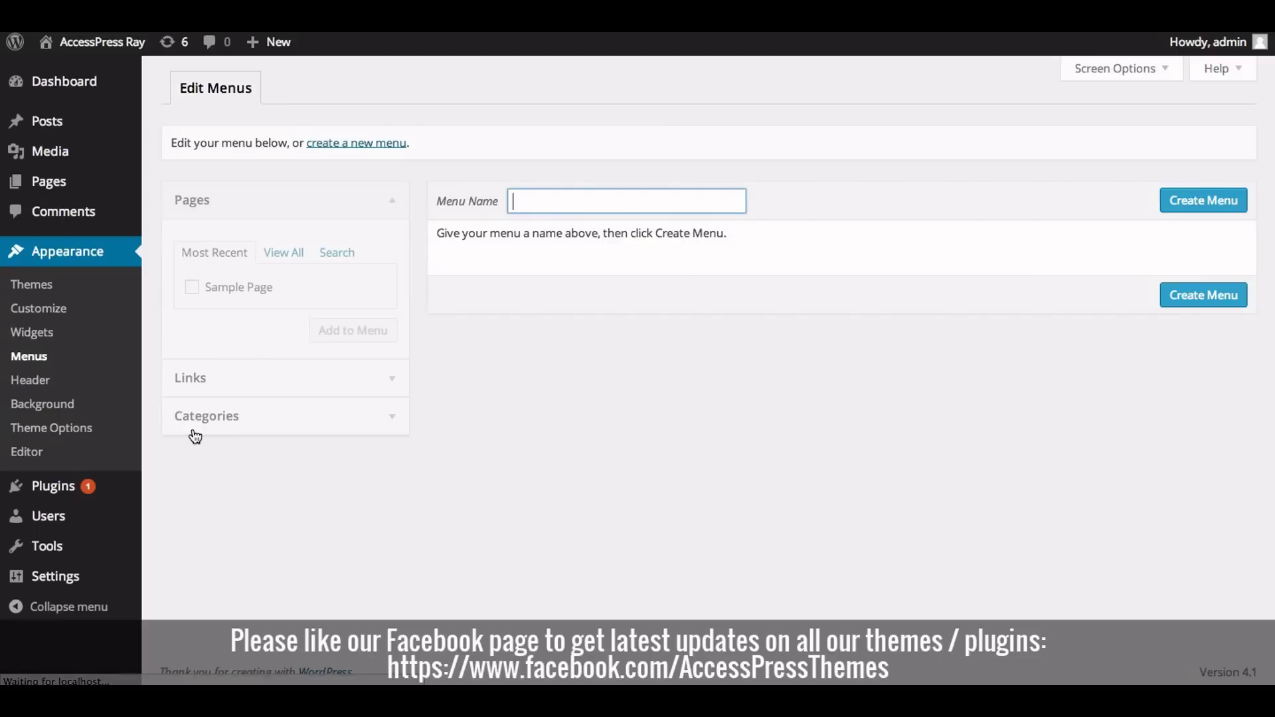
left_click(539, 205)
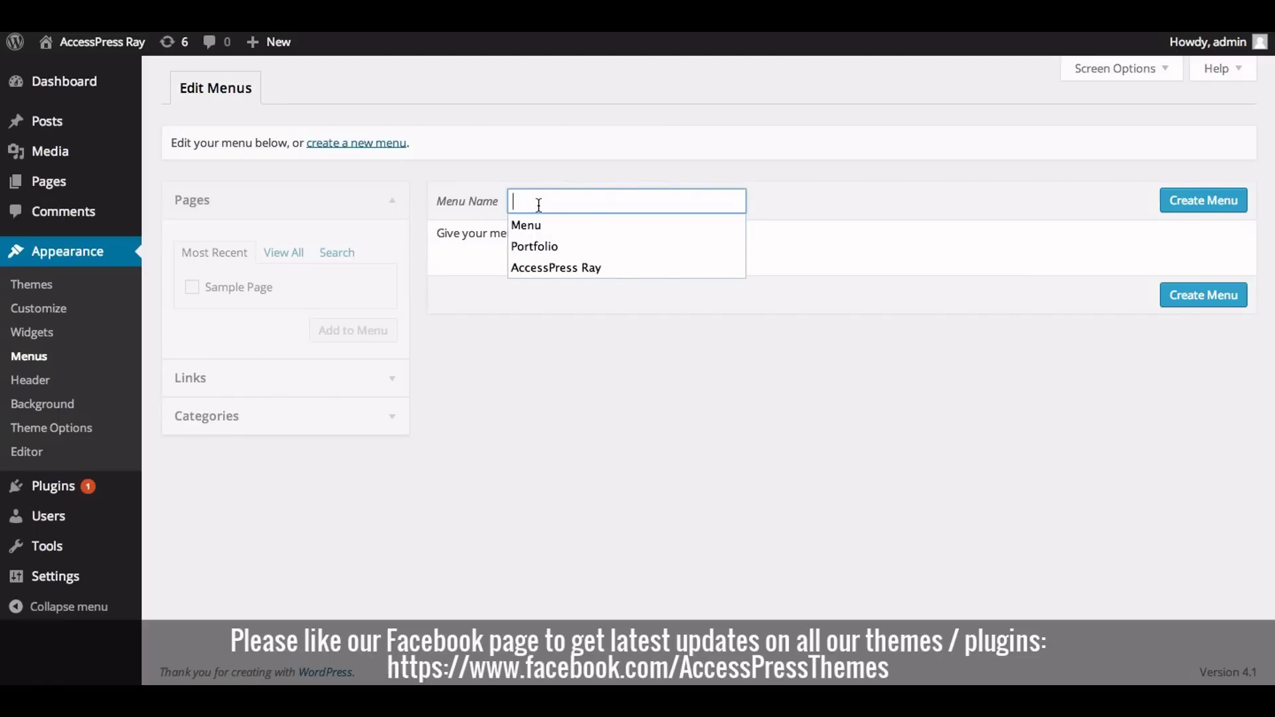
left_click(529, 263)
left_click(544, 324)
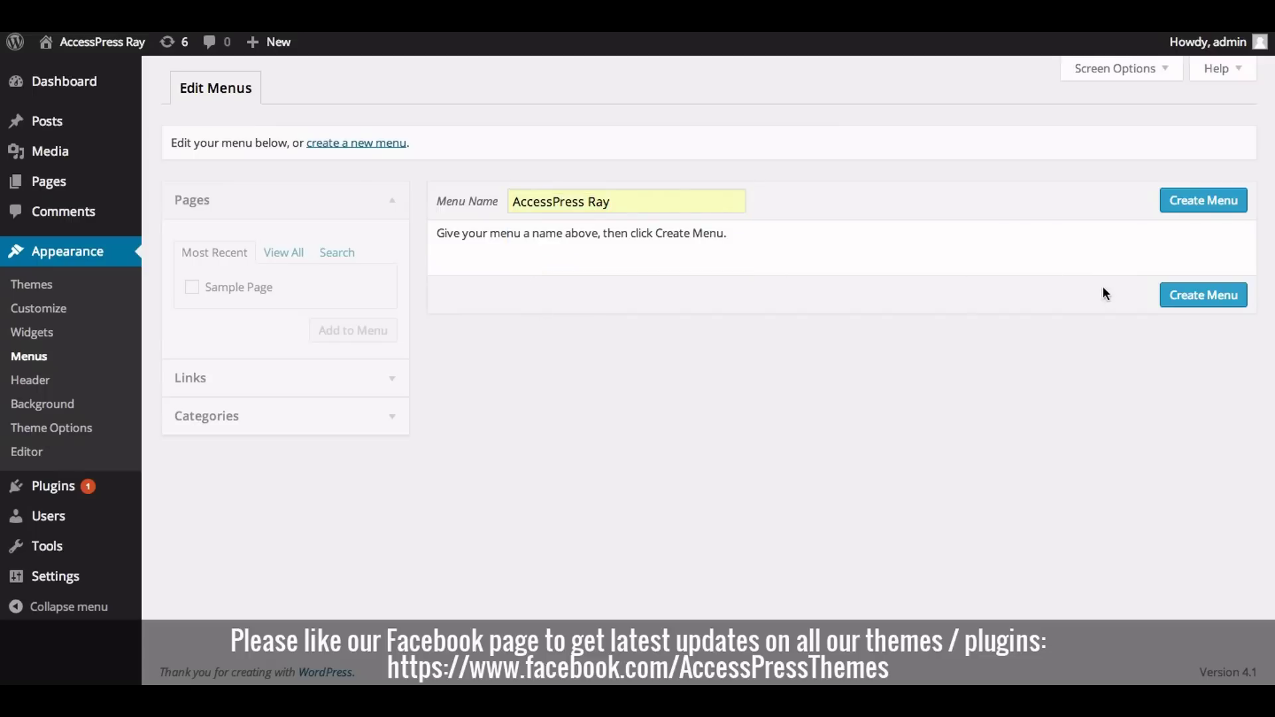
left_click(1189, 296)
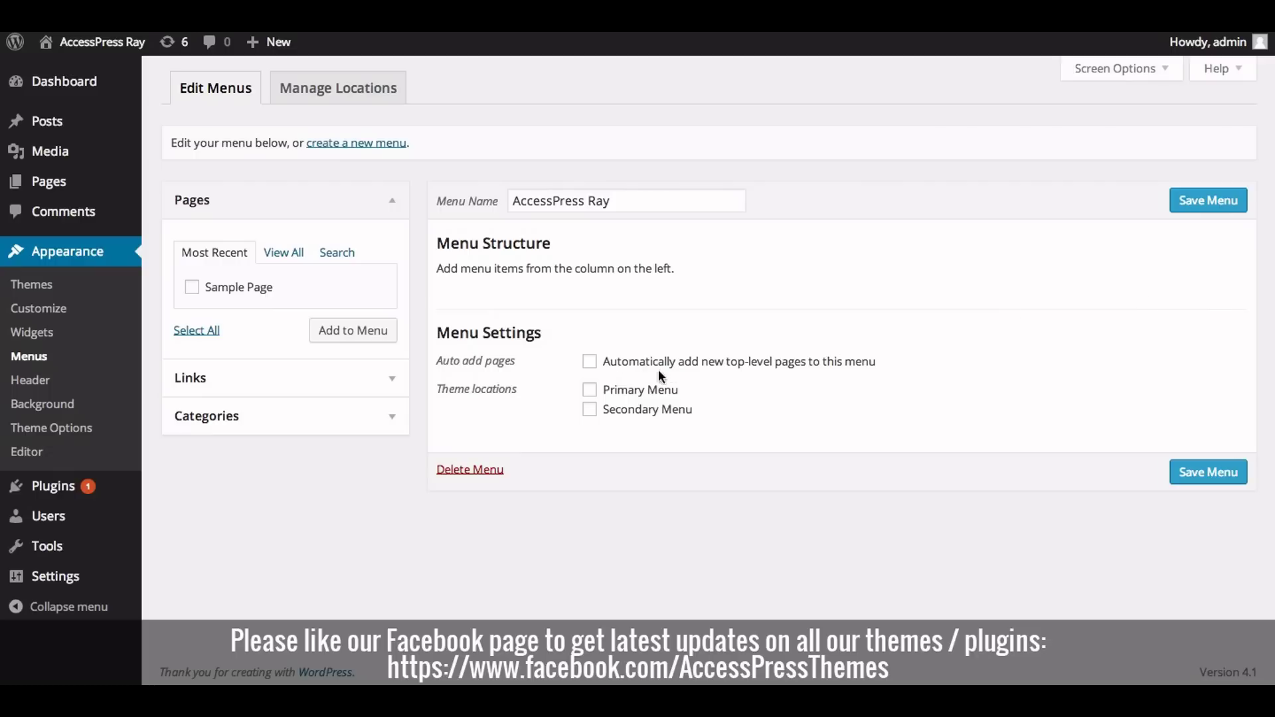
left_click(590, 391)
Add the Portfolio category as a menu item and save the menu
left_click(276, 416)
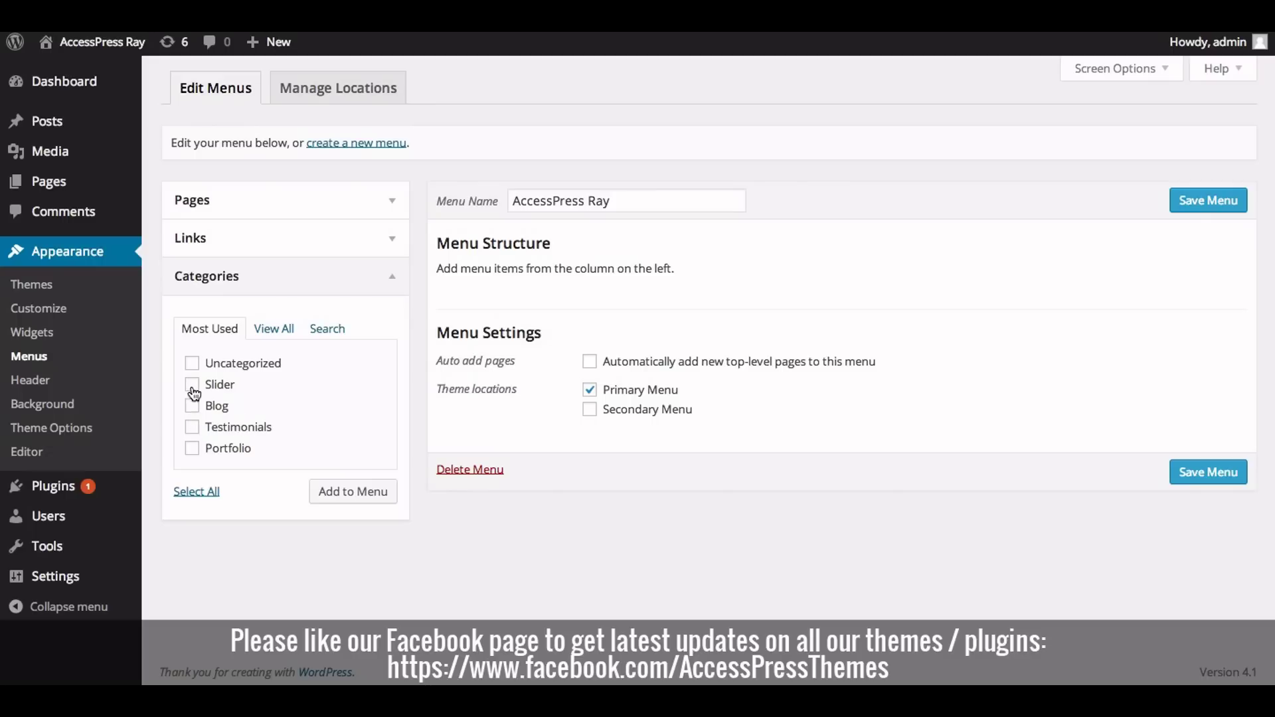
left_click(193, 449)
left_click(329, 498)
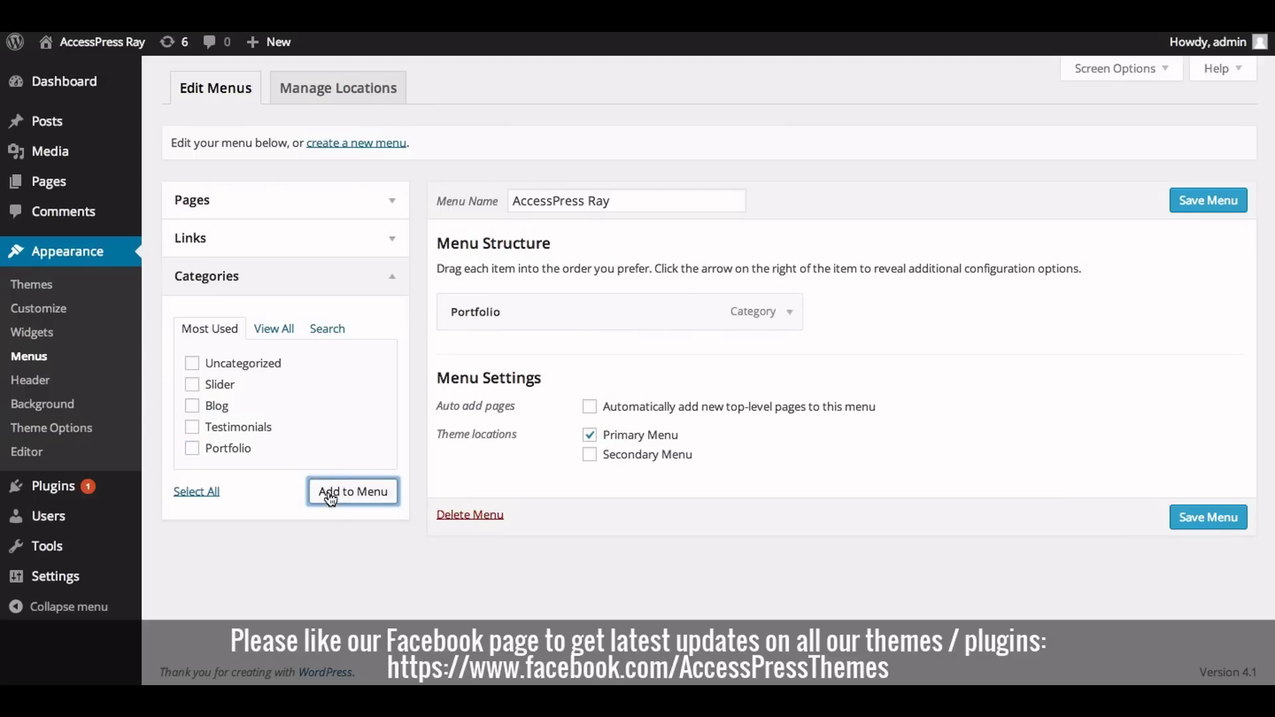
left_click(1196, 522)
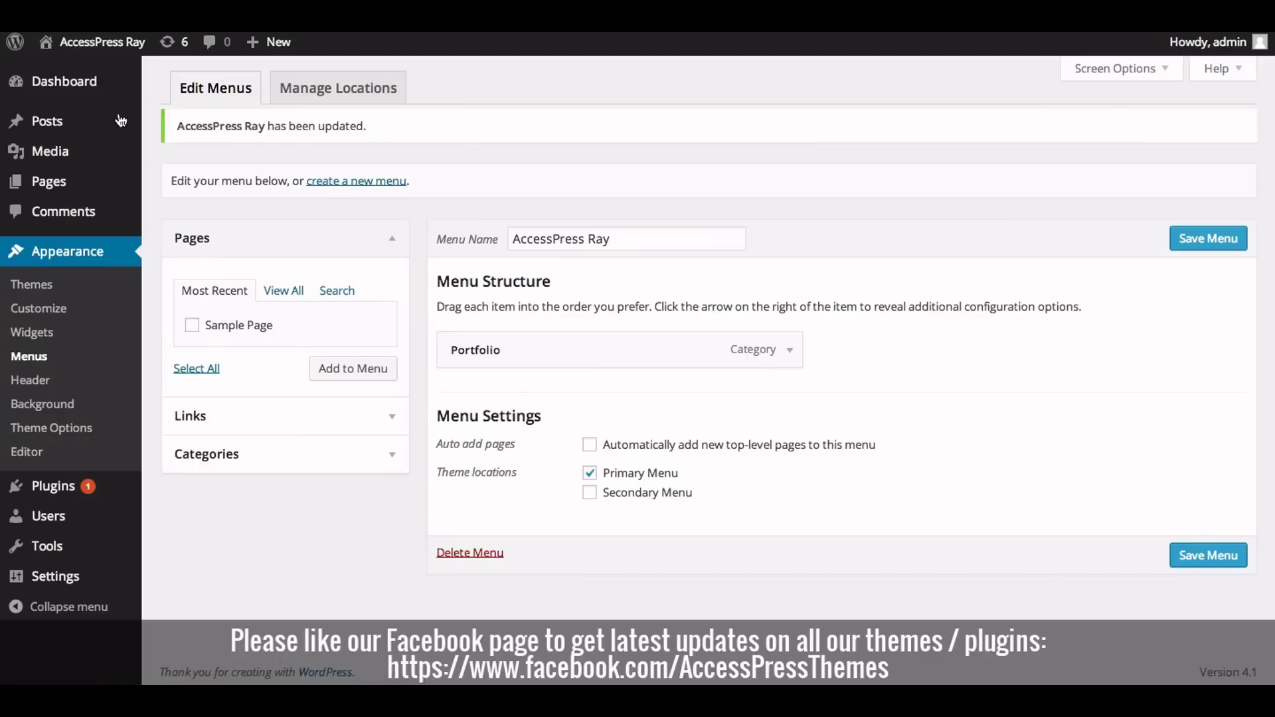
Visit the live site and open its PORTFOLIO page showing the Responsive Design post
mouse_move(88, 58)
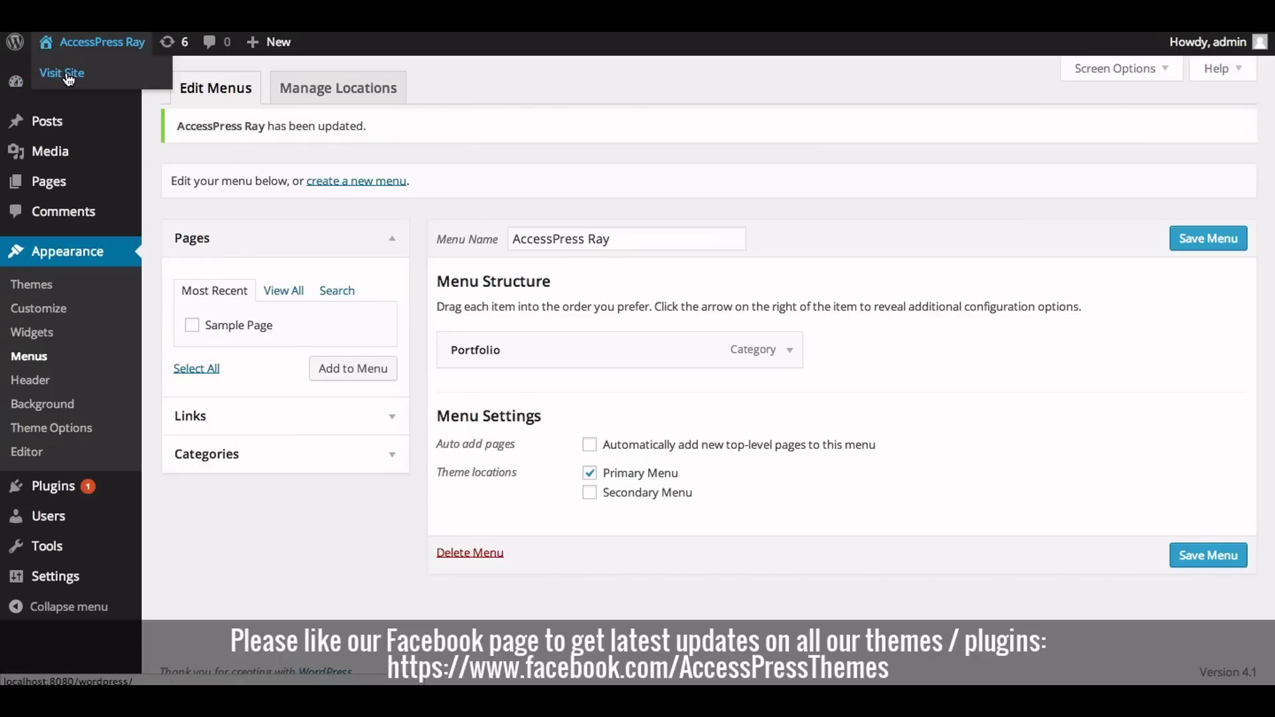
left_click(67, 75)
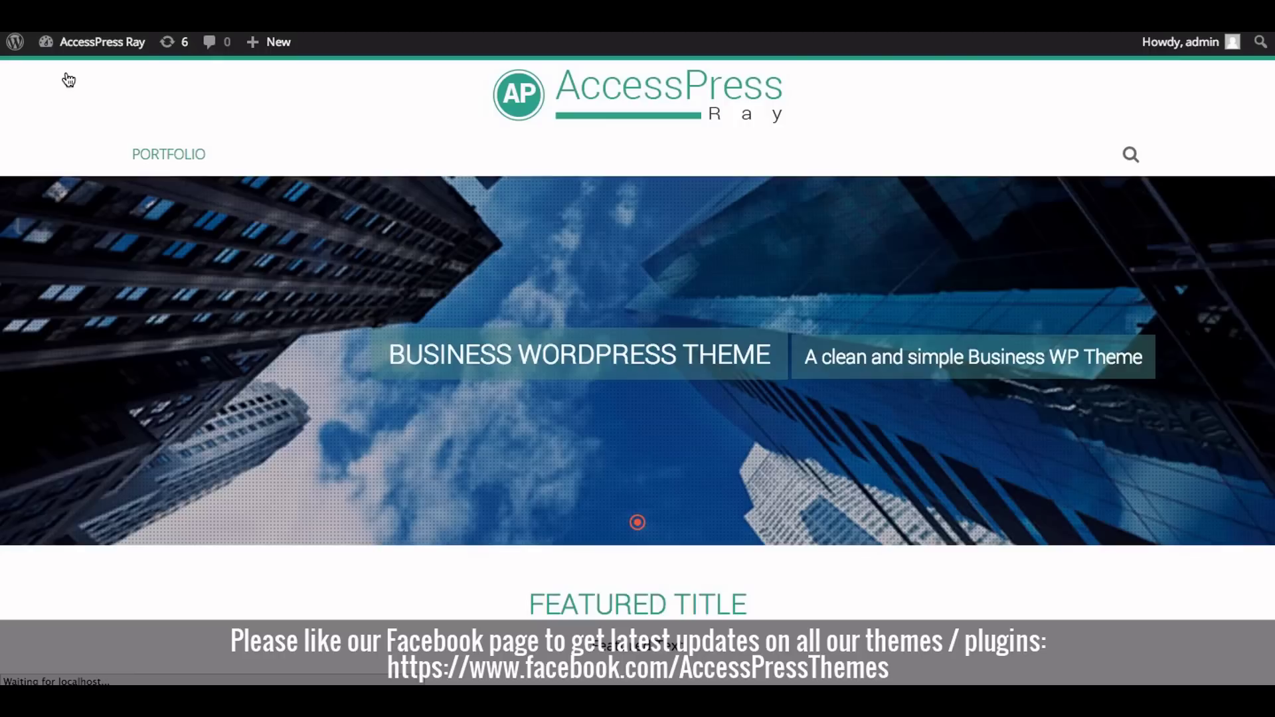
left_click(184, 161)
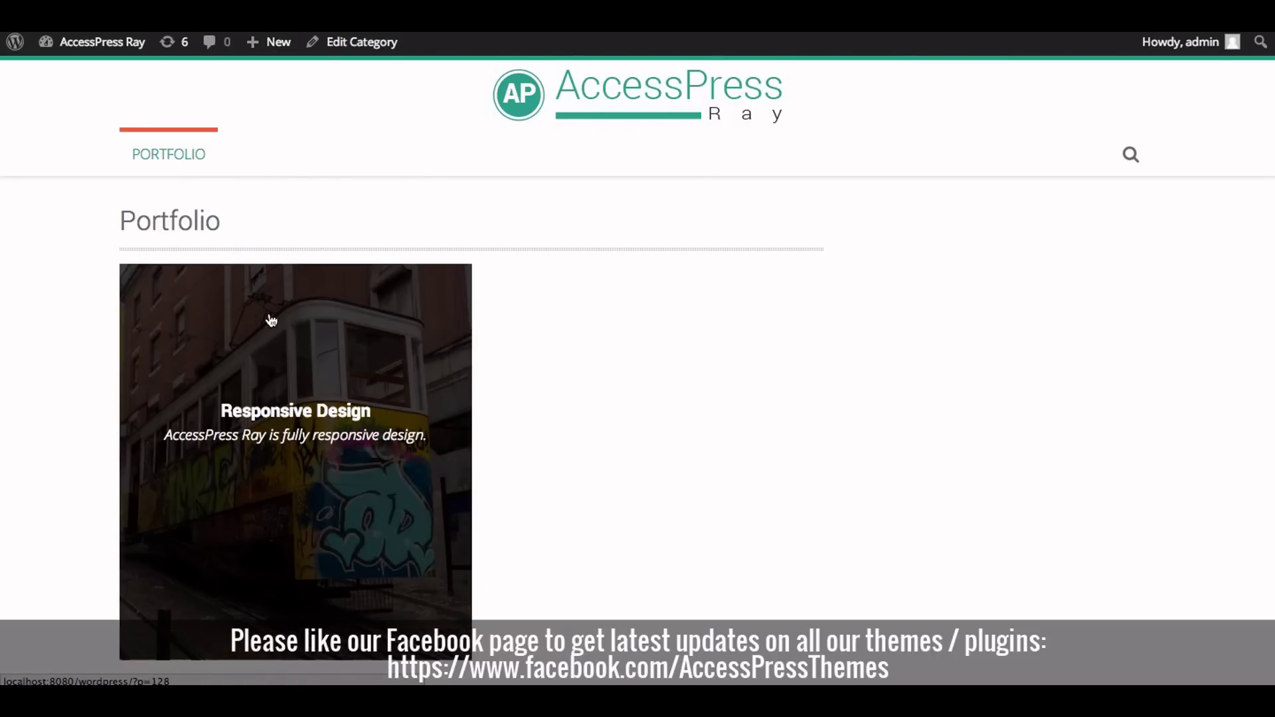
scroll(272, 320, "down", 2)
scroll(271, 320, "up", 2)
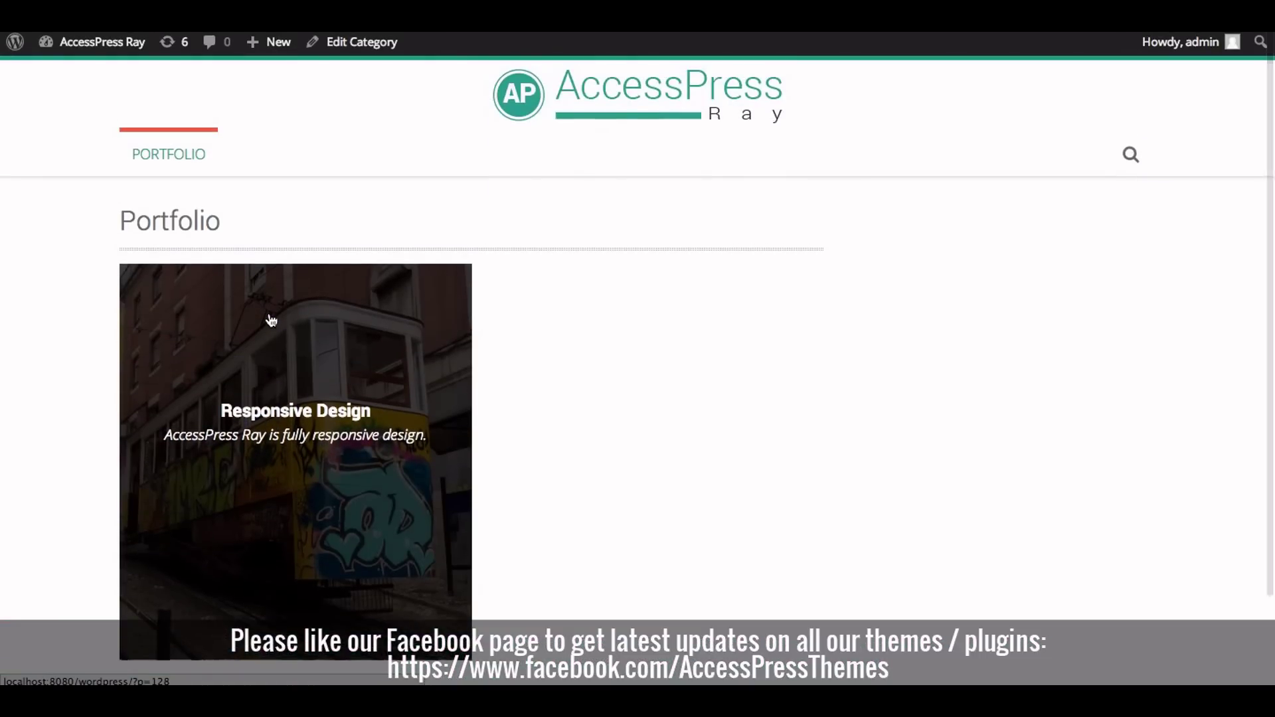